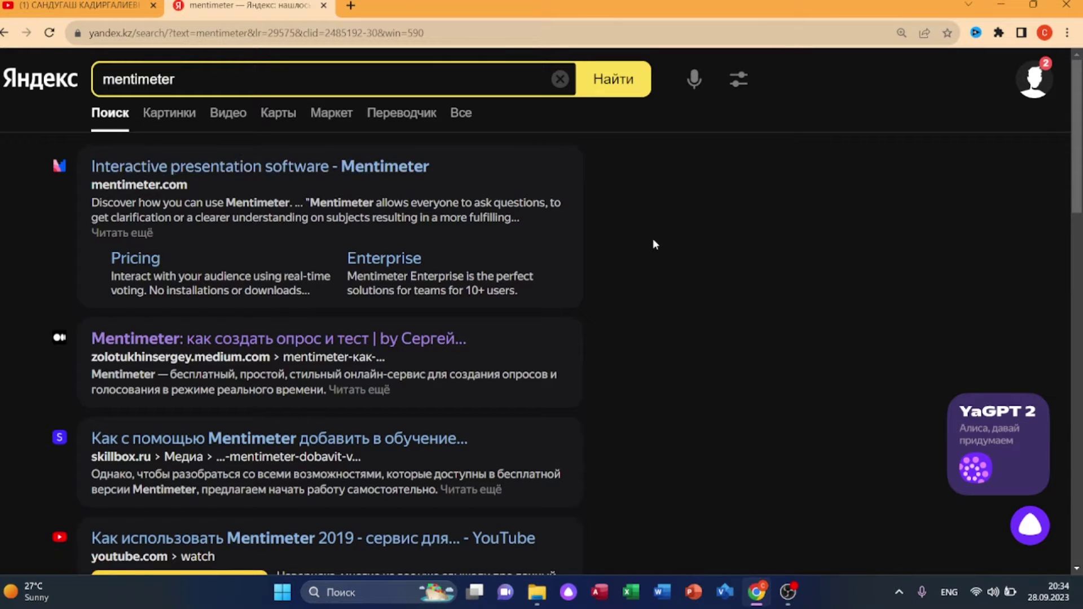
- Open the 'Interactive presentation software - Mentimeter' result from the Yandex search for mentimeter
click(268, 169)
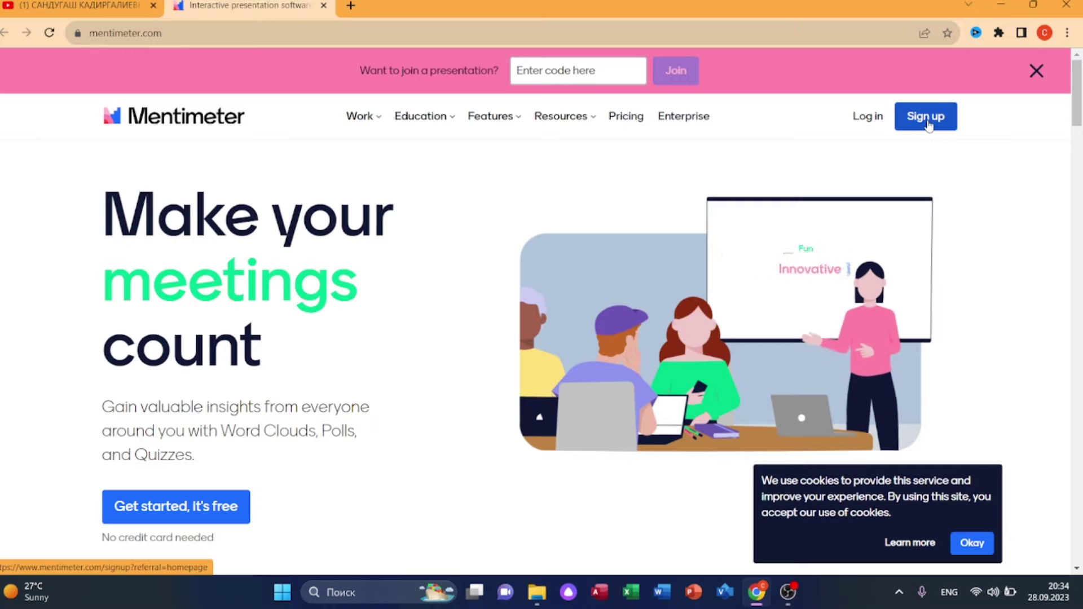
- Sign up to Mentimeter with a Google account
click(926, 119)
click(545, 261)
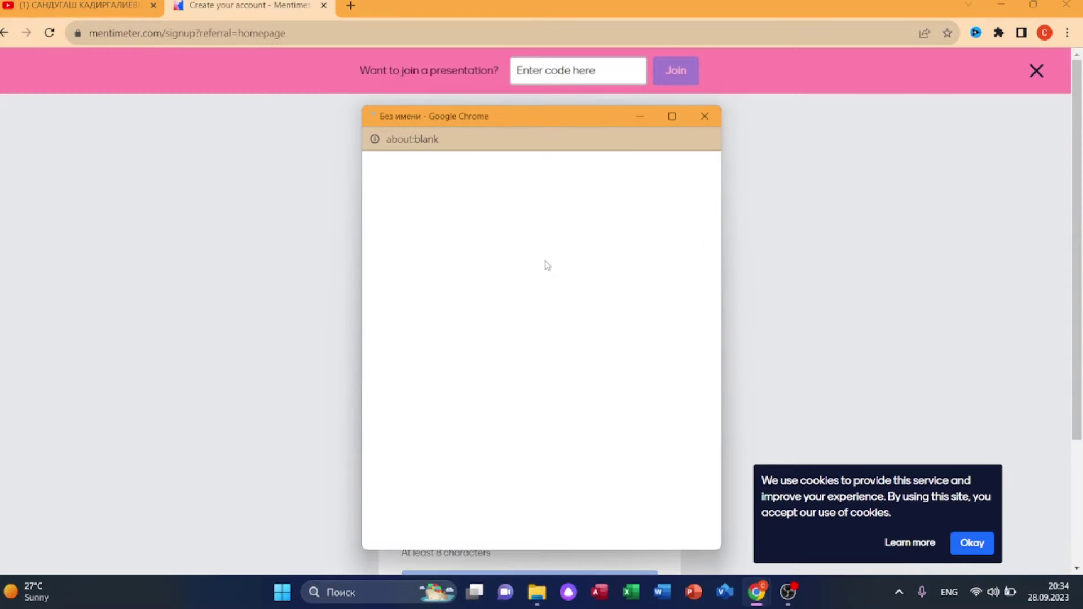
click(511, 350)
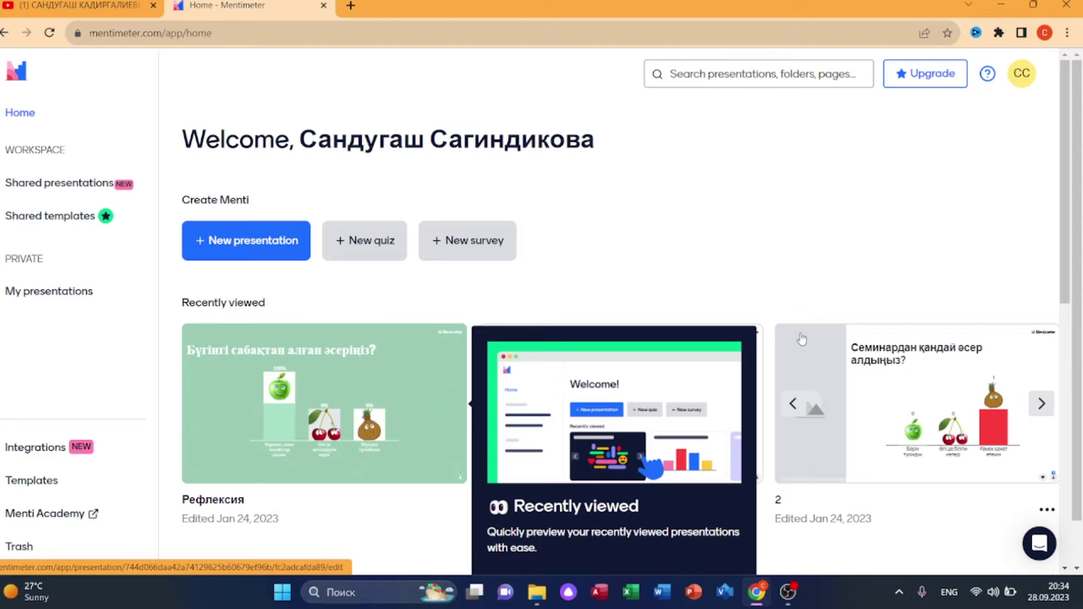
- Dismiss the Recently viewed tip and translate the home page into Russian
click(823, 254)
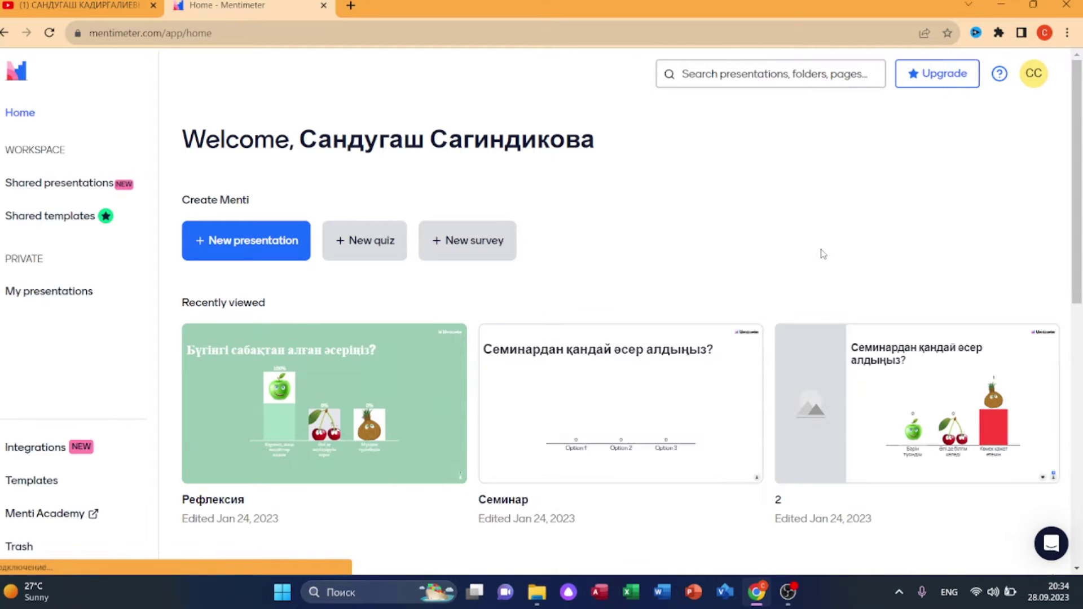
right_click(822, 252)
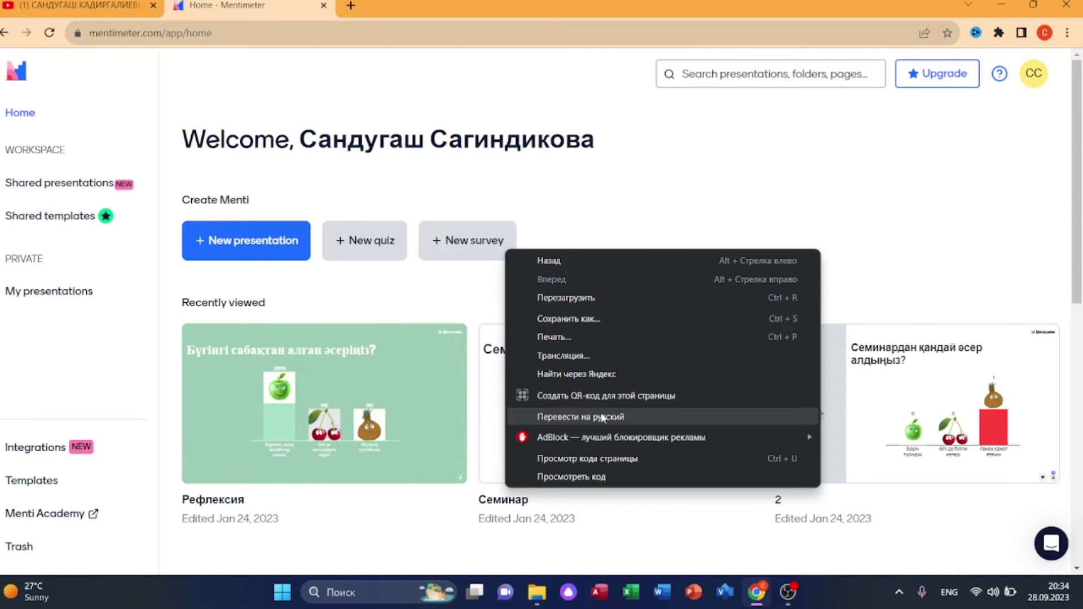
click(602, 418)
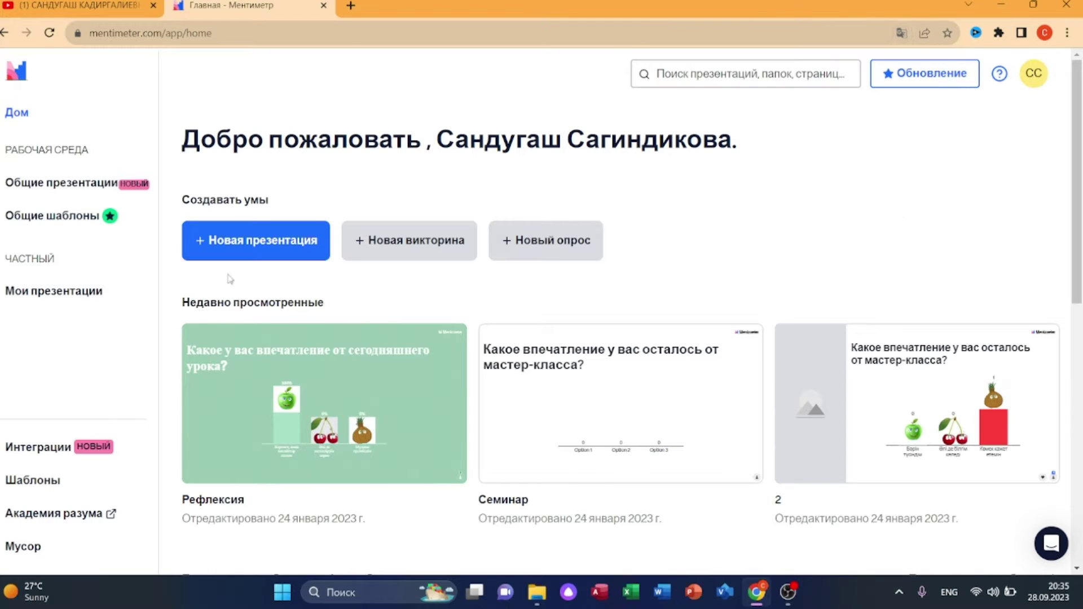
- Create a blank new presentation, skipping templates, and translate the editor into Russian
click(251, 250)
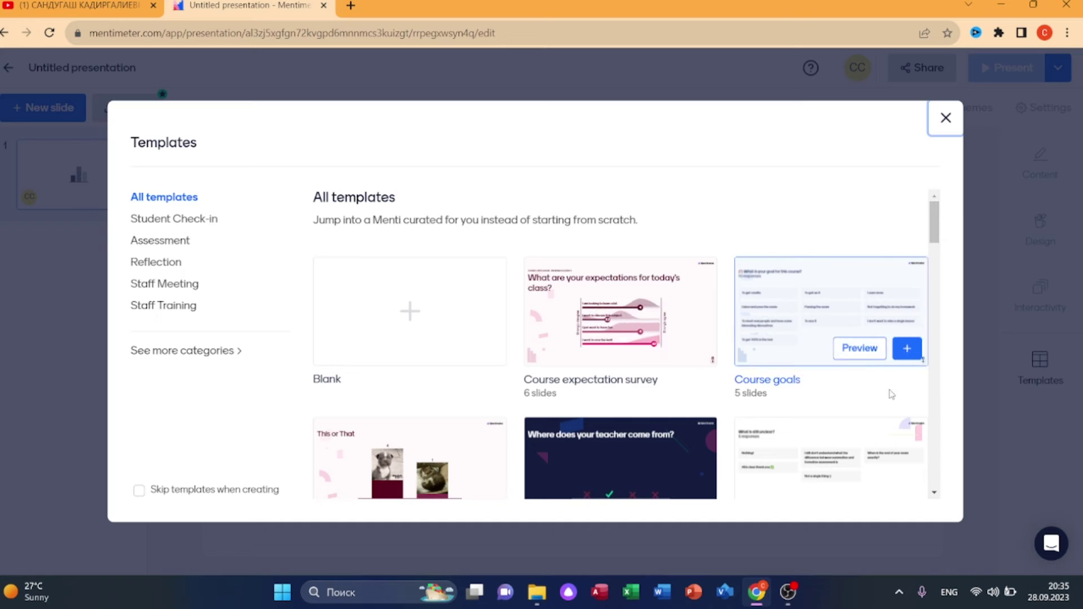
scroll(889, 395, down, 5)
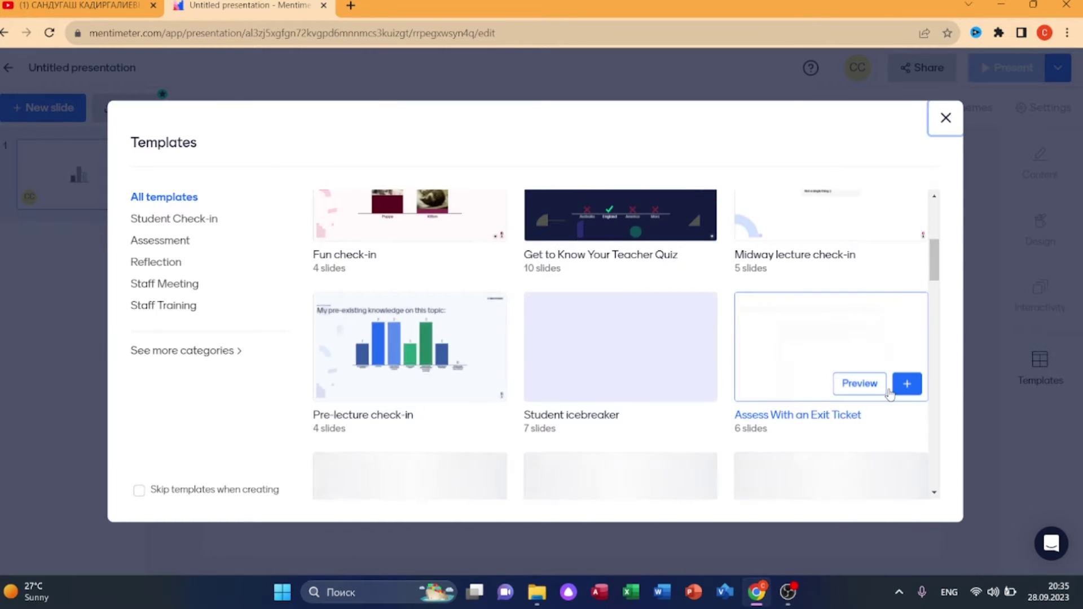
scroll(684, 361, up, 5)
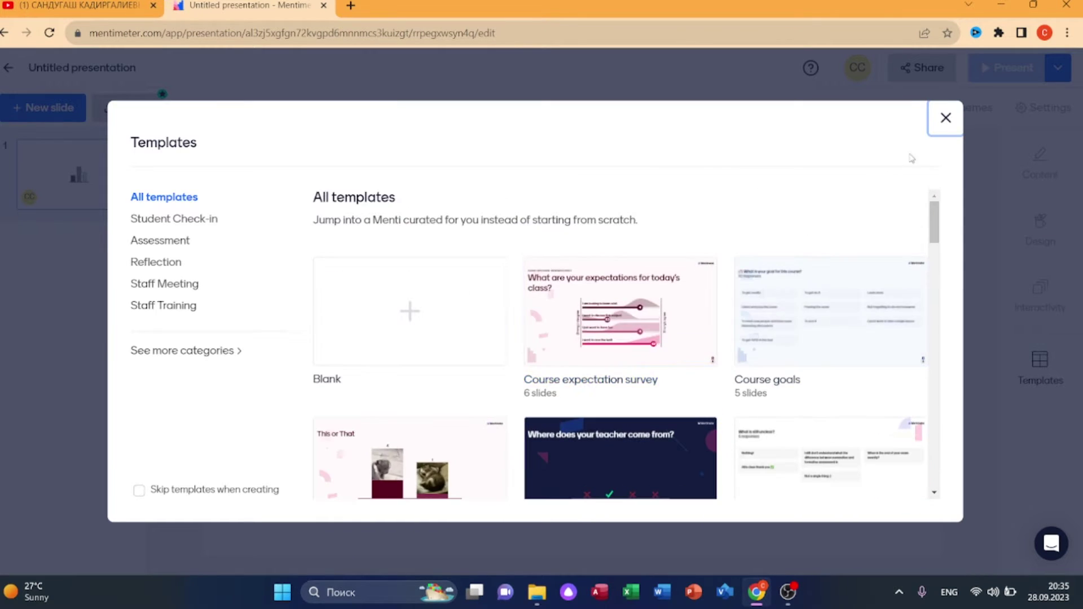
click(946, 118)
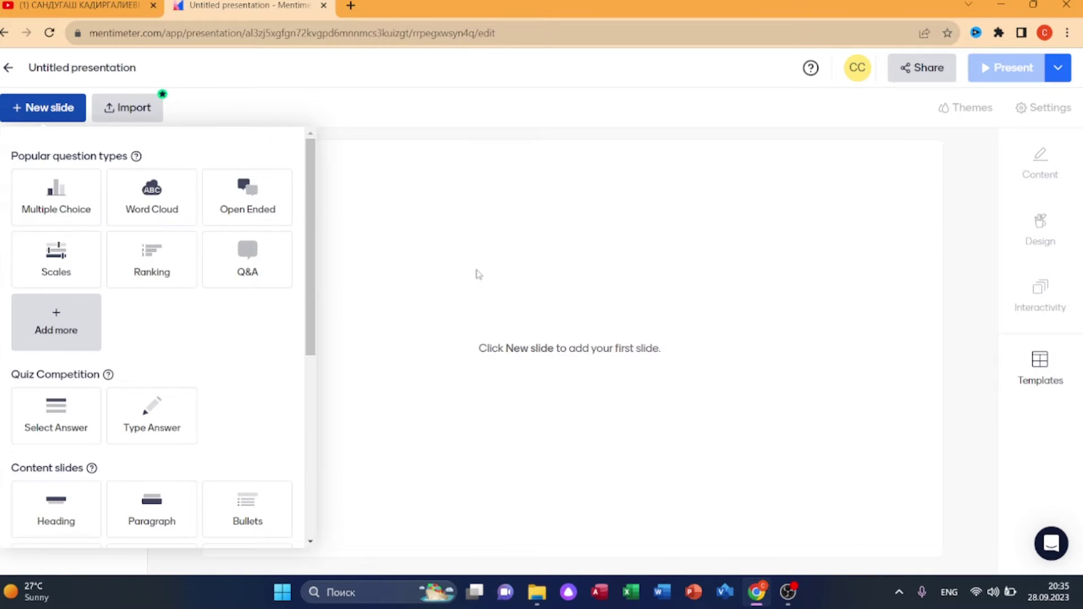
right_click(501, 263)
click(561, 430)
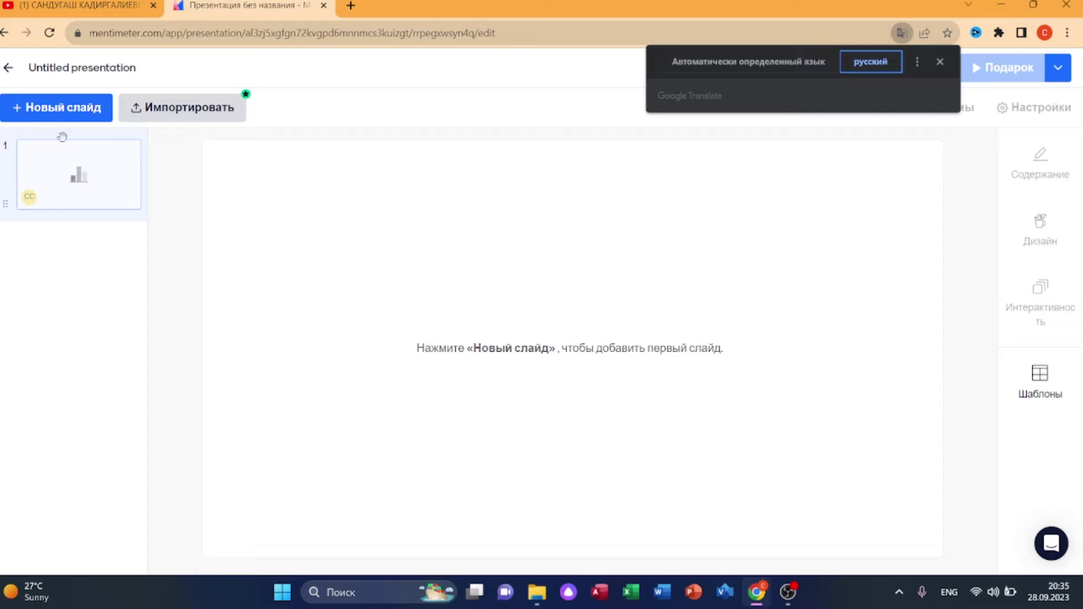
- Browse the list of available slide types in the New slide panel
click(58, 114)
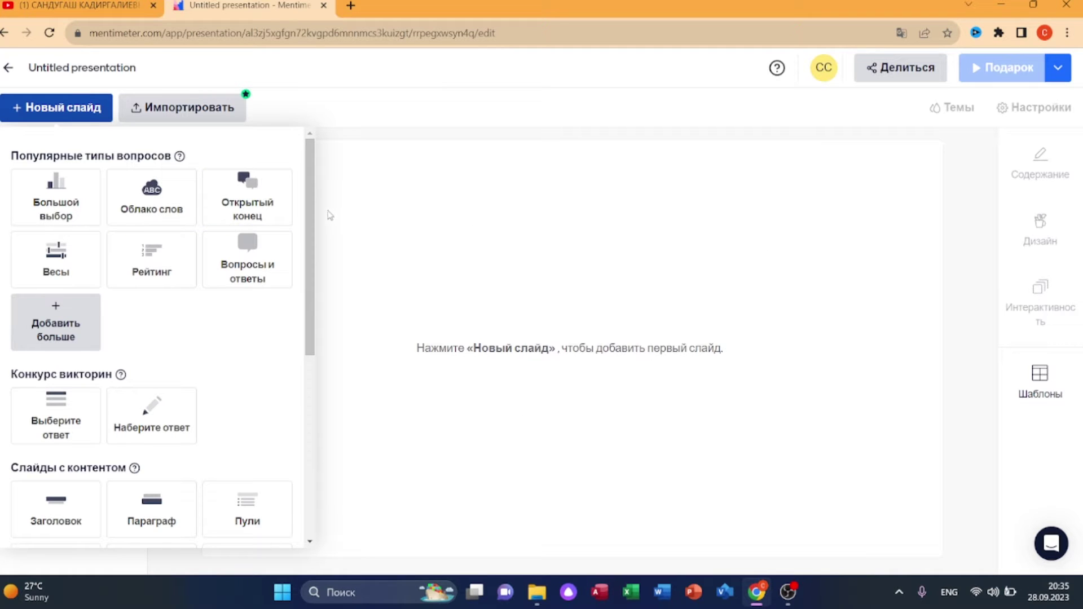
scroll(206, 366, down, 1)
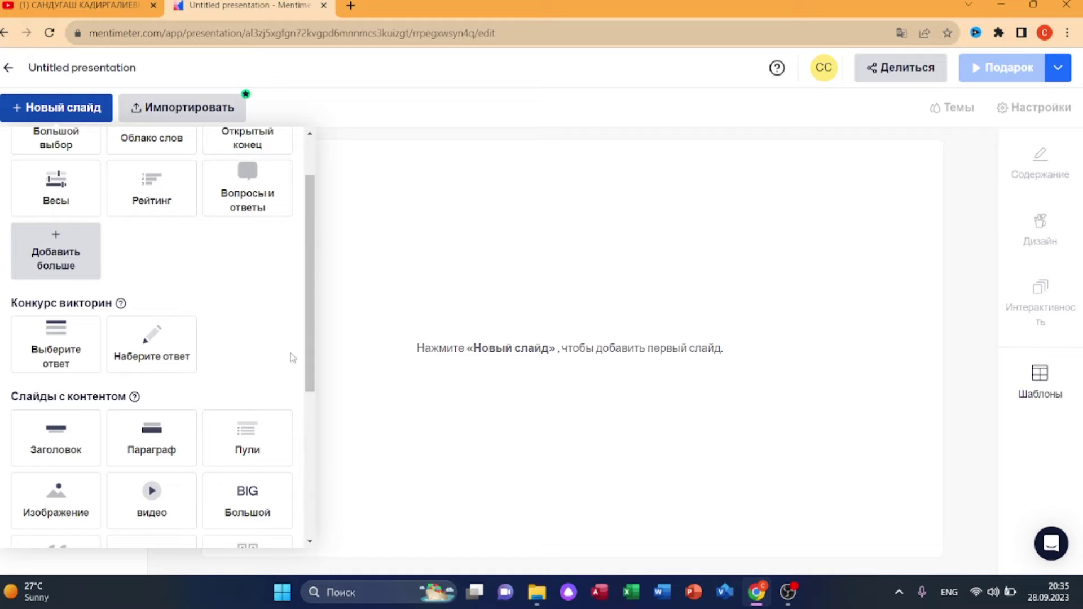
scroll(294, 358, up, 1)
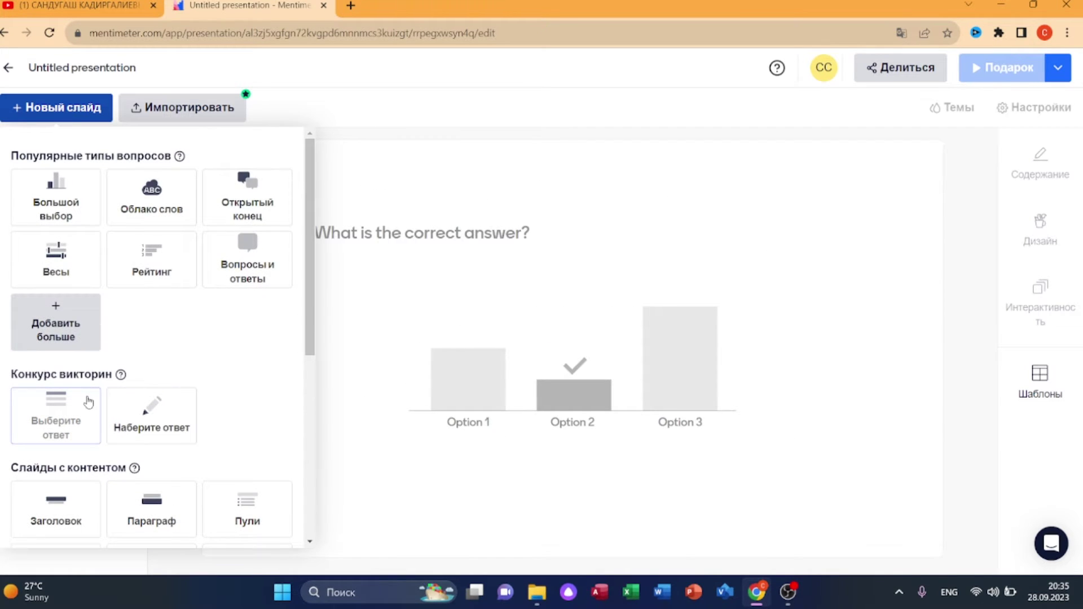
scroll(107, 361, down, 4)
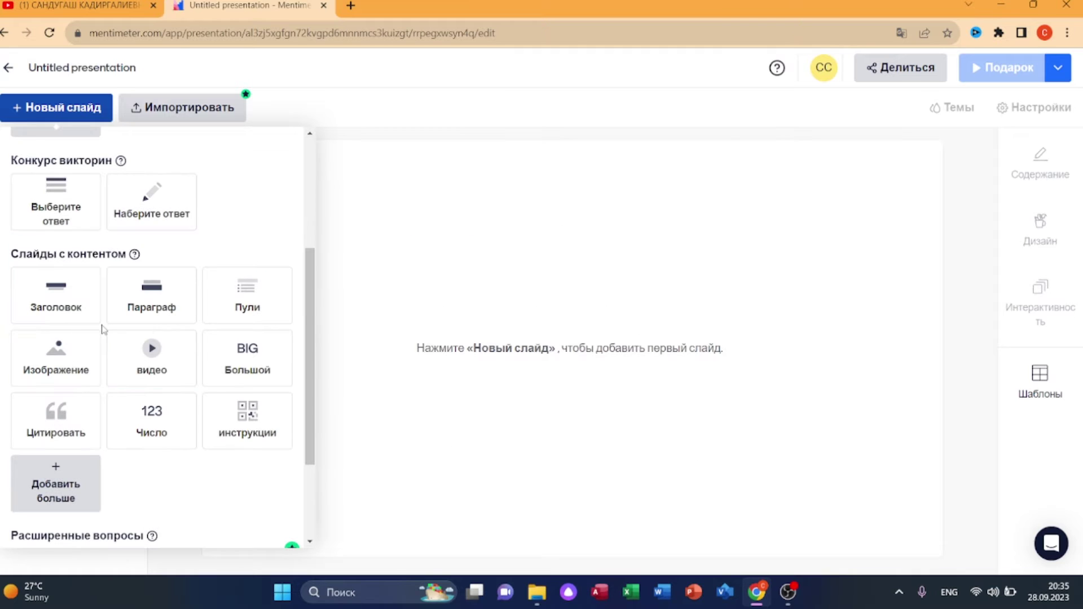
- Add a Заголовок slide titled 'Бұлттық технологиялар', typed with the Kazakh keyboard layout
click(64, 306)
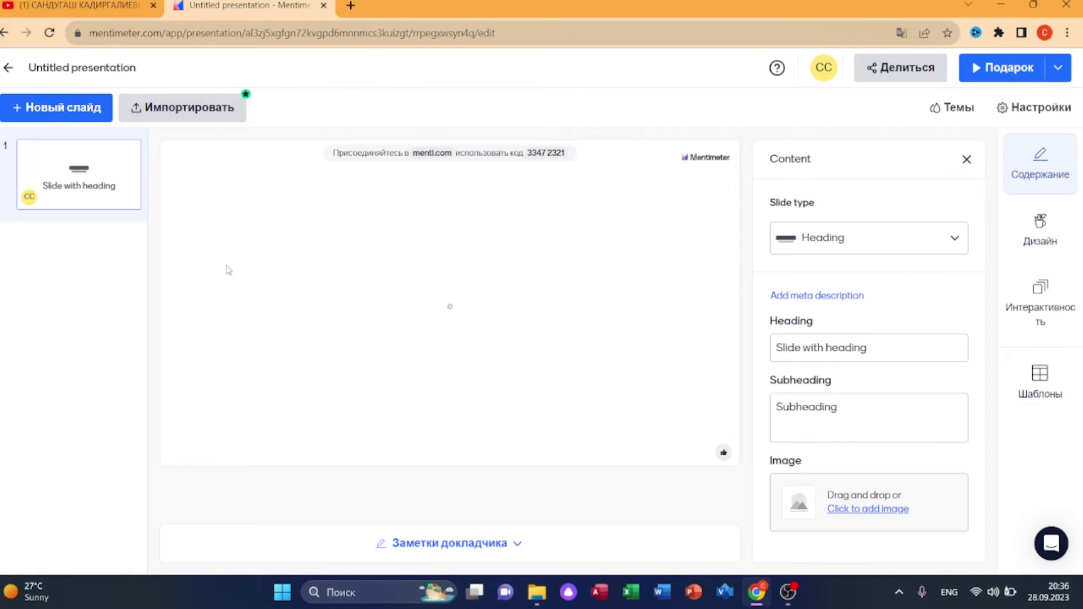
click(872, 349)
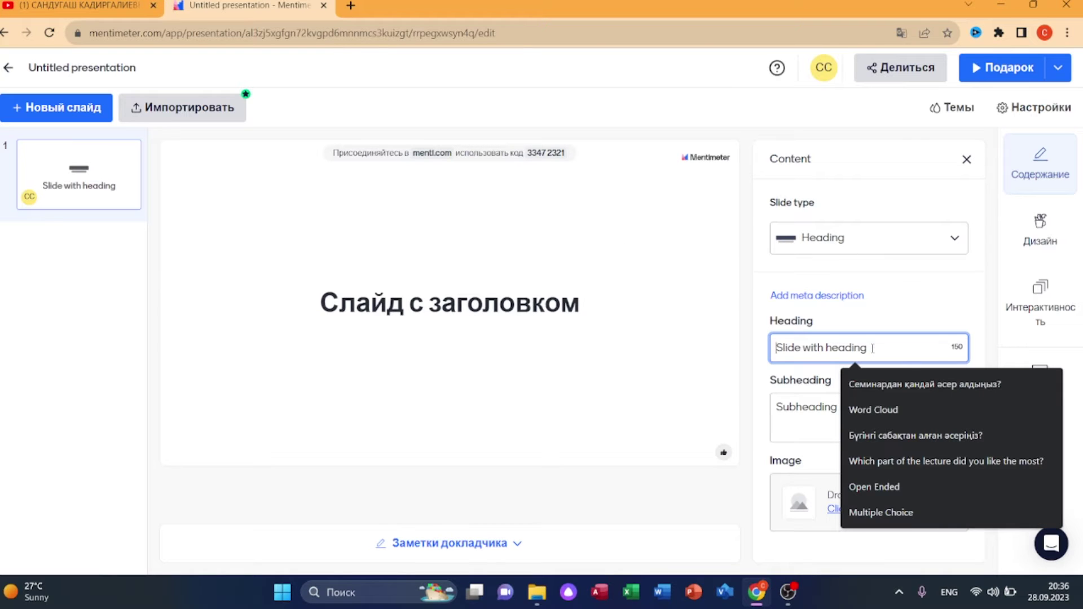
click(950, 597)
click(869, 464)
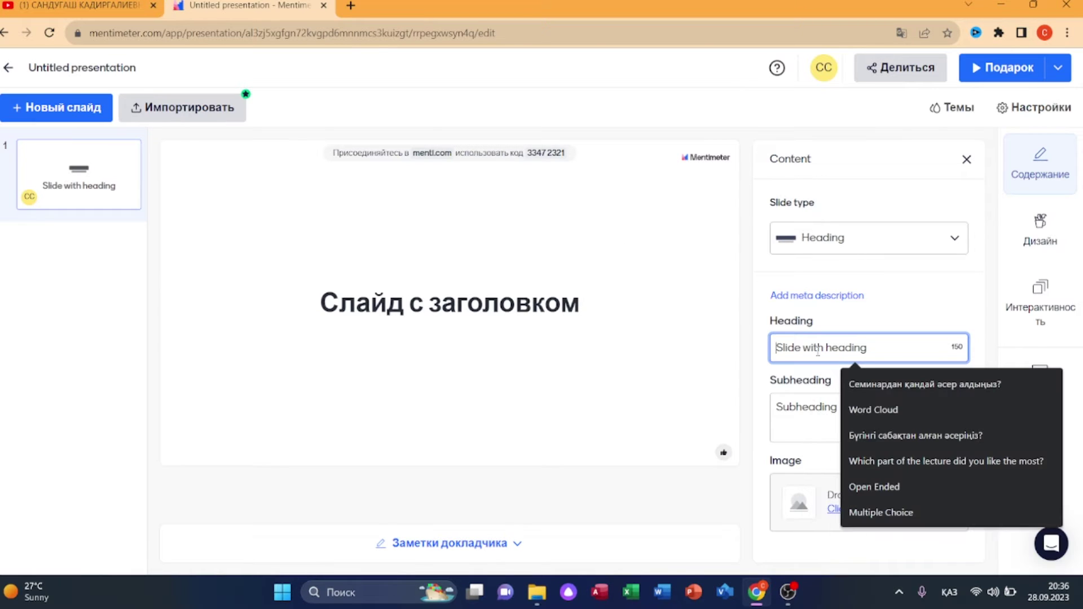
text(Бұлттық технологиялар)
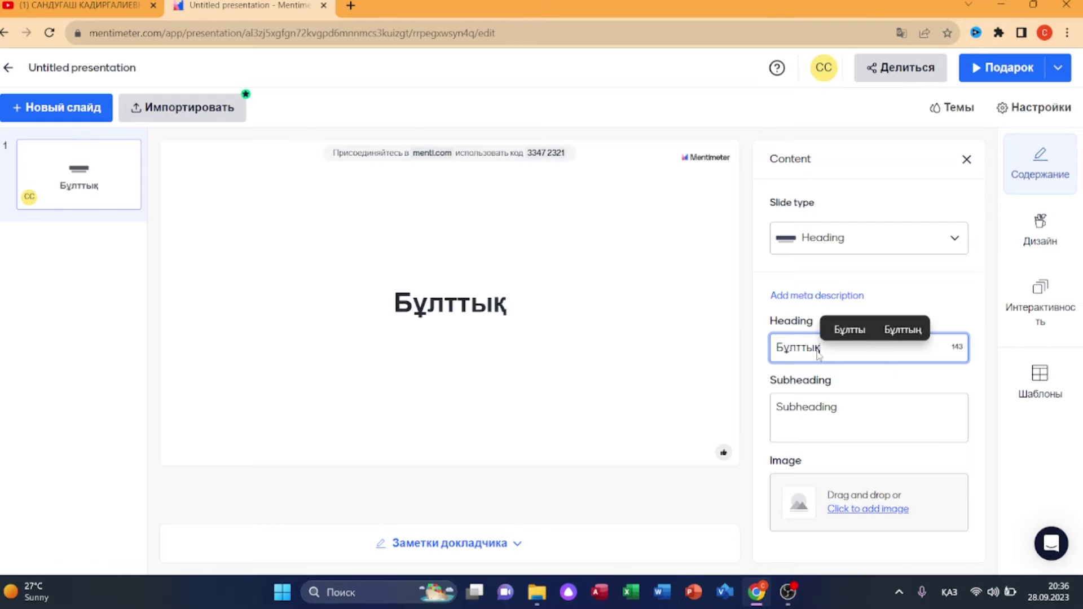
click(826, 410)
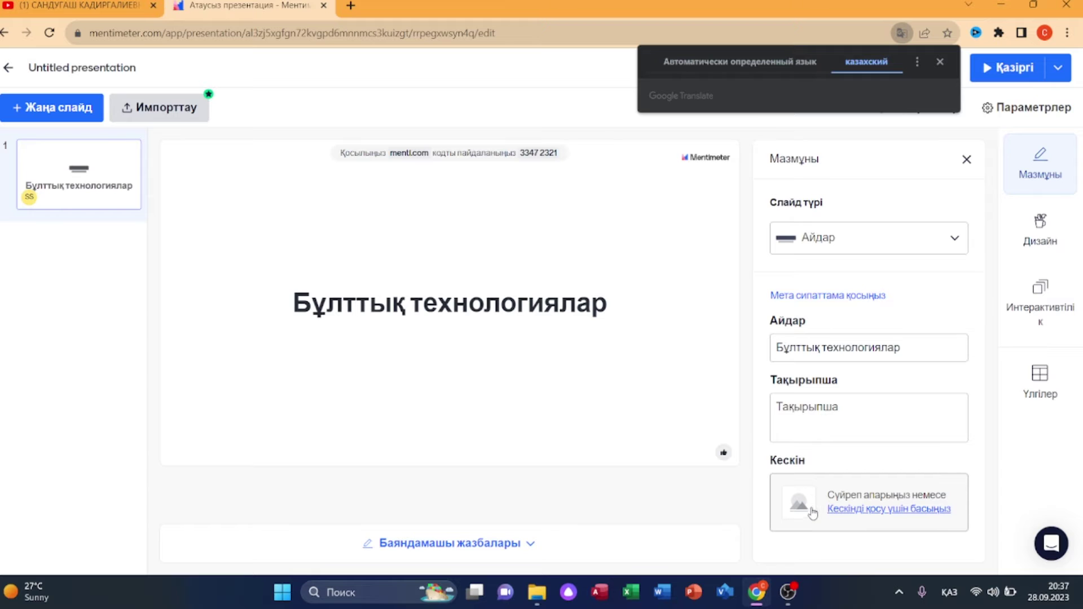
- Upload the cloud-network image from the Desktop onto the heading slide
click(850, 510)
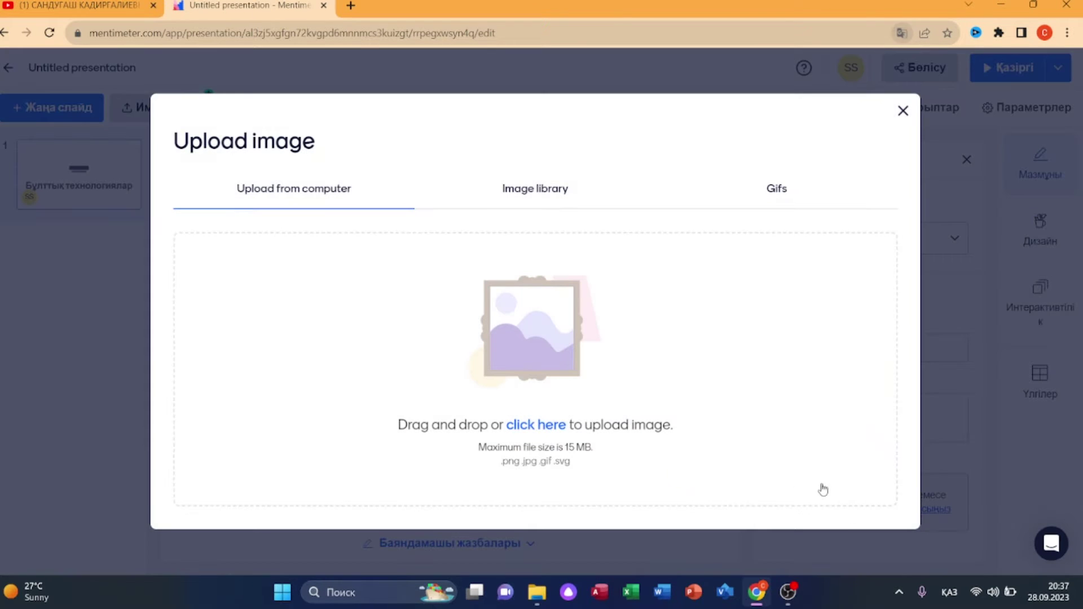
click(542, 426)
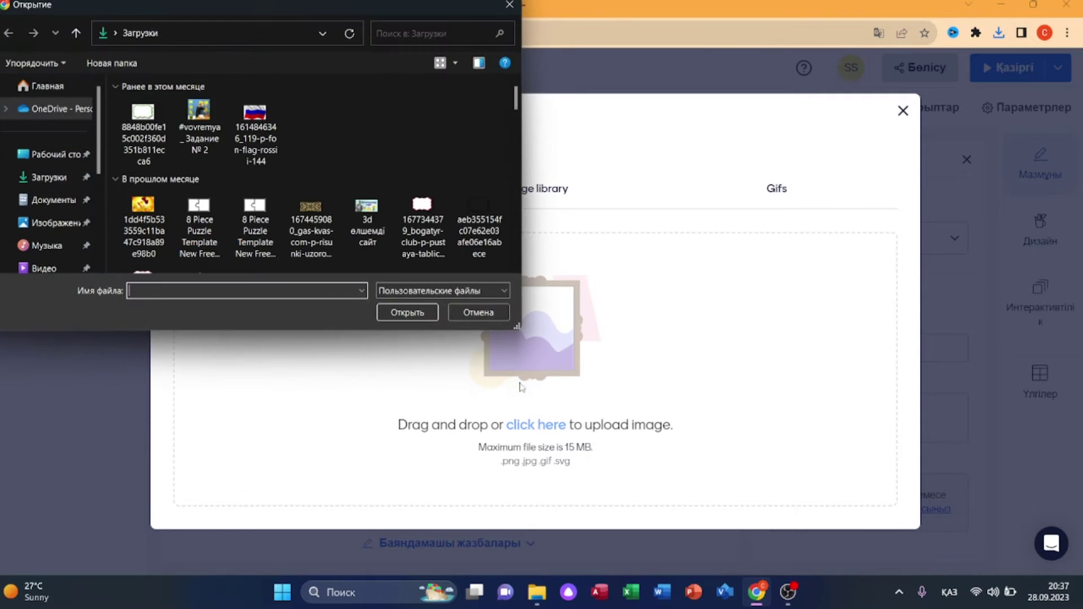
click(62, 154)
scroll(373, 189, down, 5)
scroll(372, 189, down, 2)
double_click(465, 110)
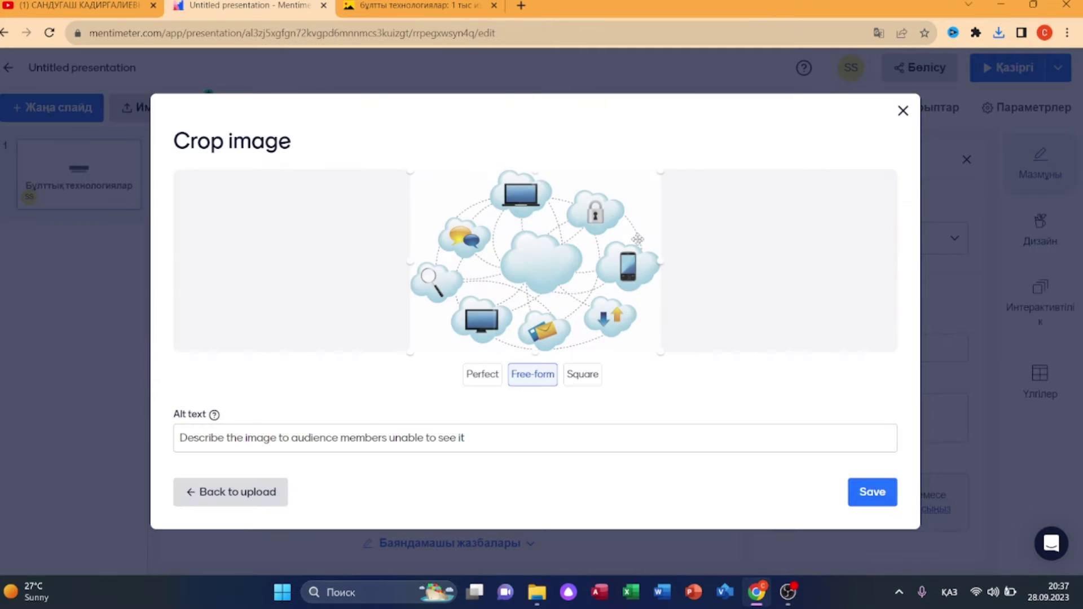
click(857, 494)
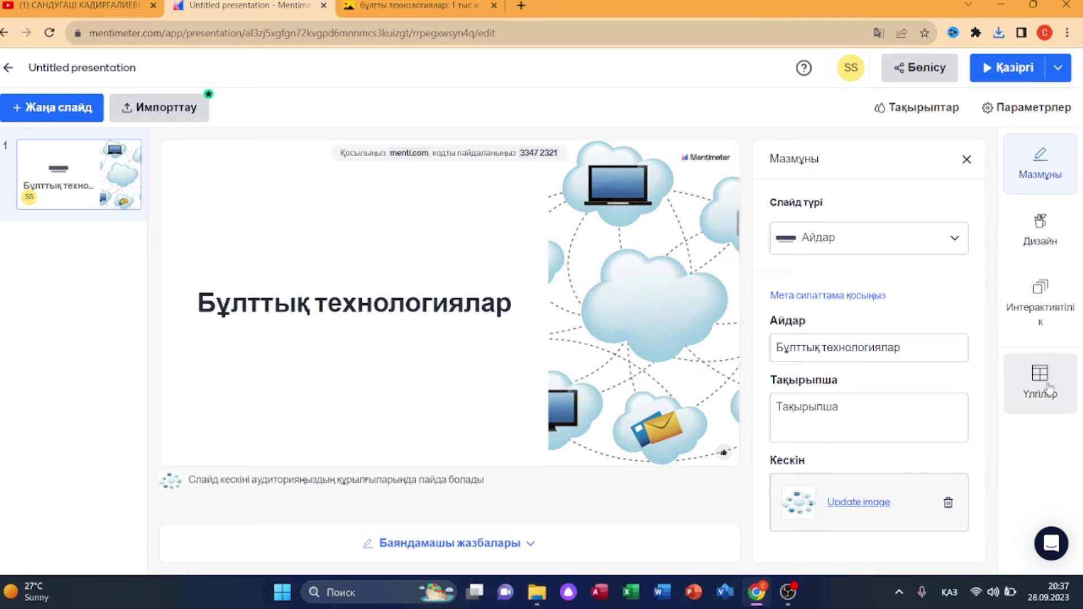
click(1041, 235)
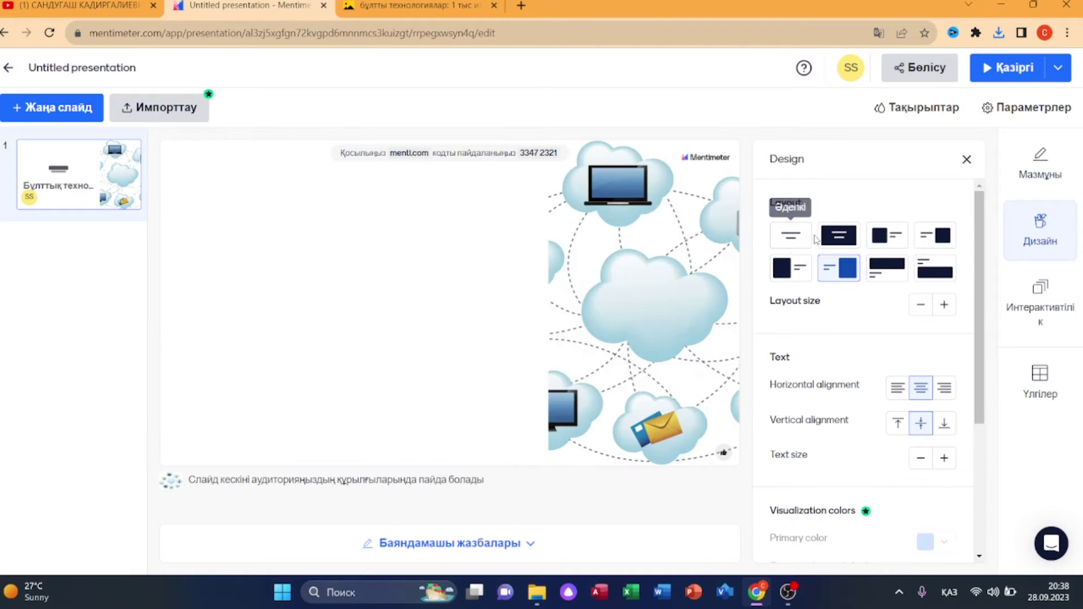
- Apply the full-image layout and paste subheading '11.1.1.1 бұлтты технологияның не екенін түсіндіру'
click(852, 240)
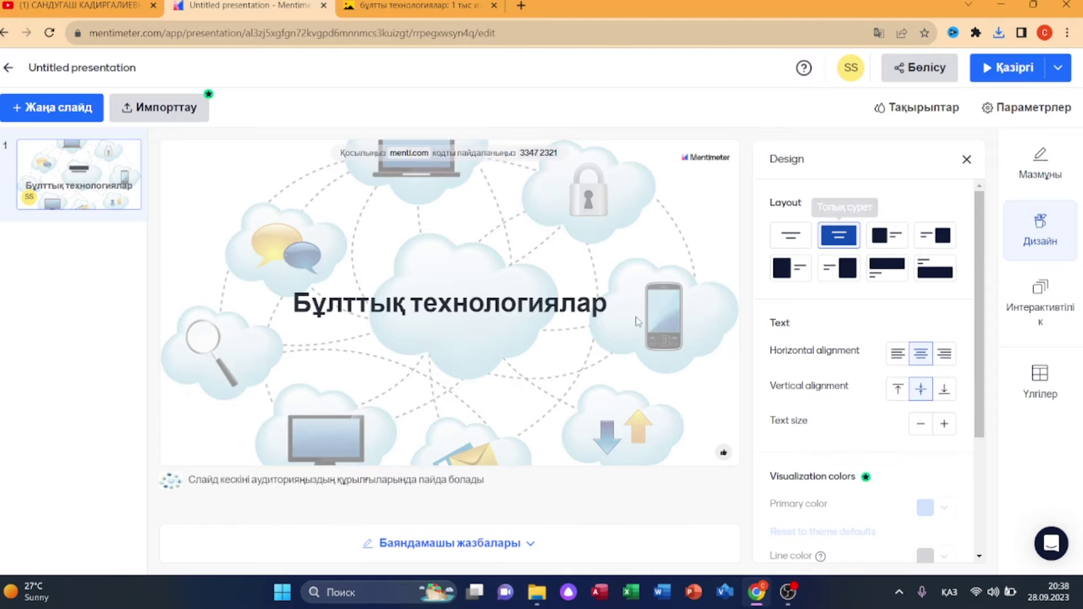
click(1043, 170)
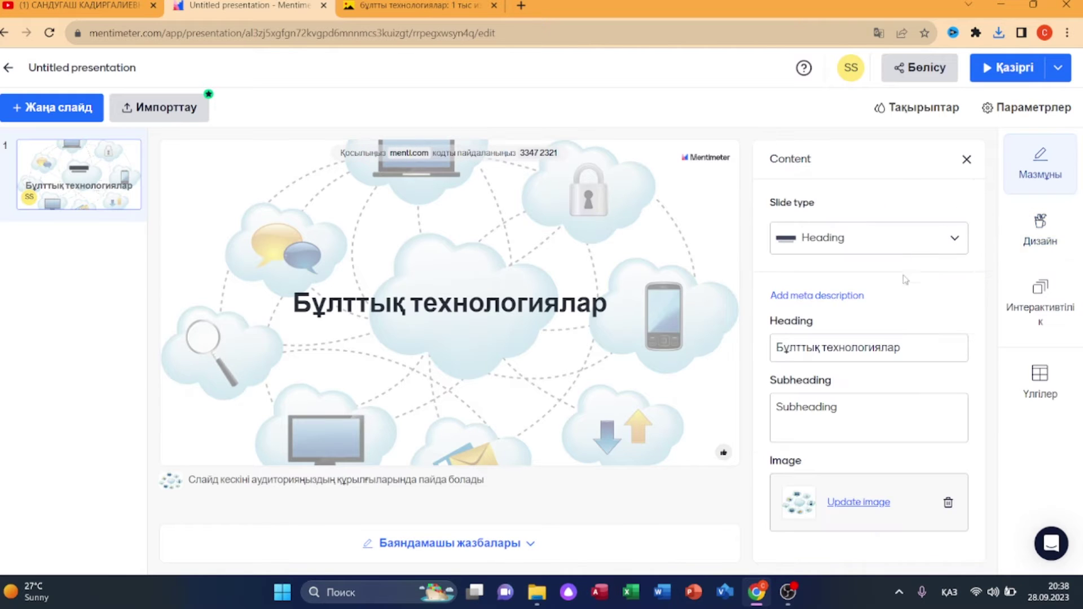
click(863, 415)
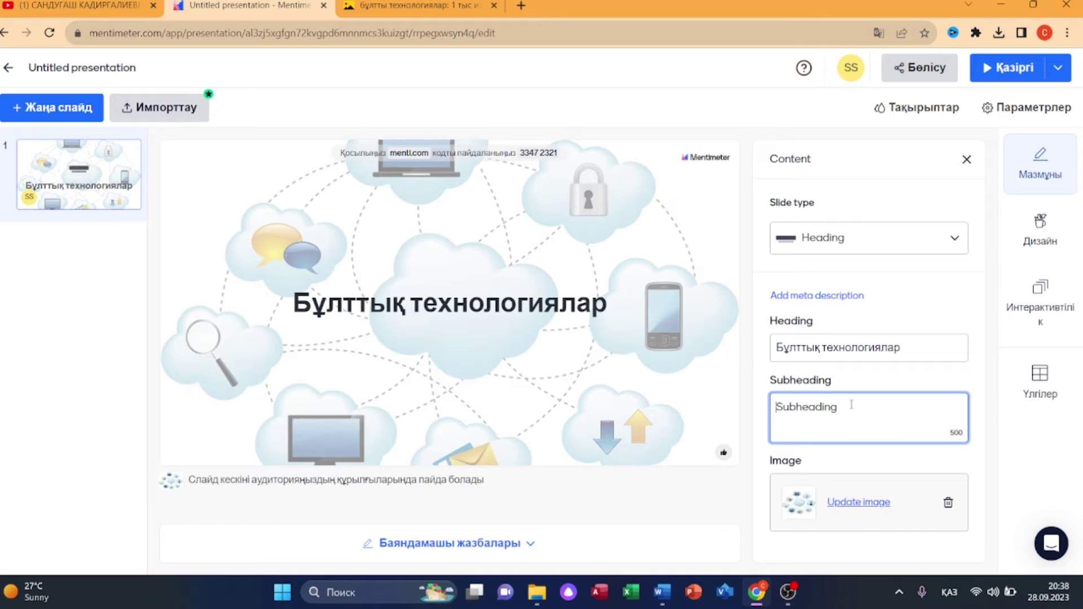
right_click(808, 414)
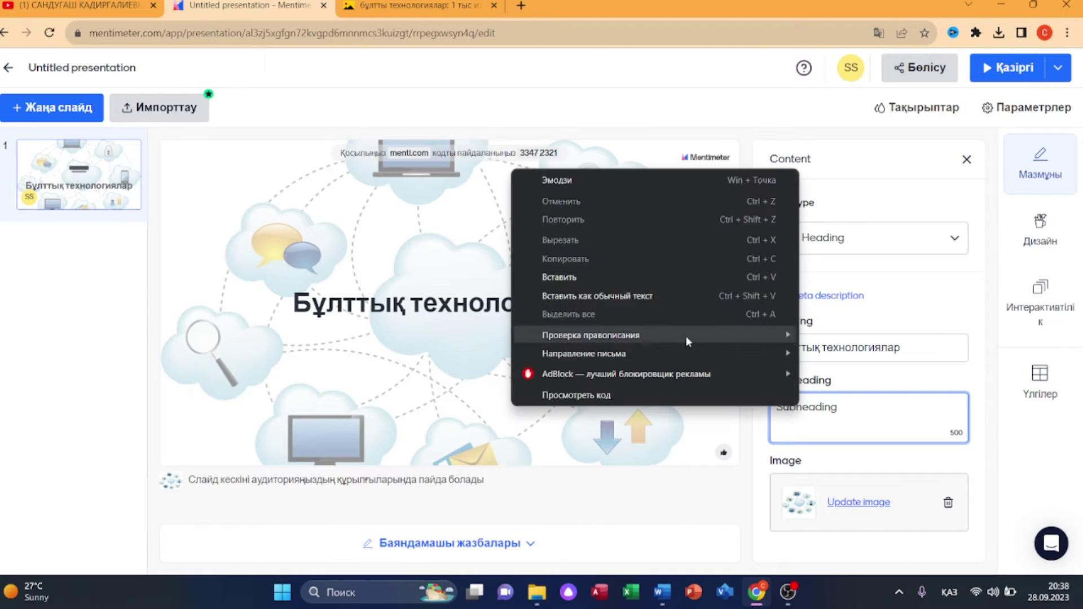
click(778, 280)
click(1040, 228)
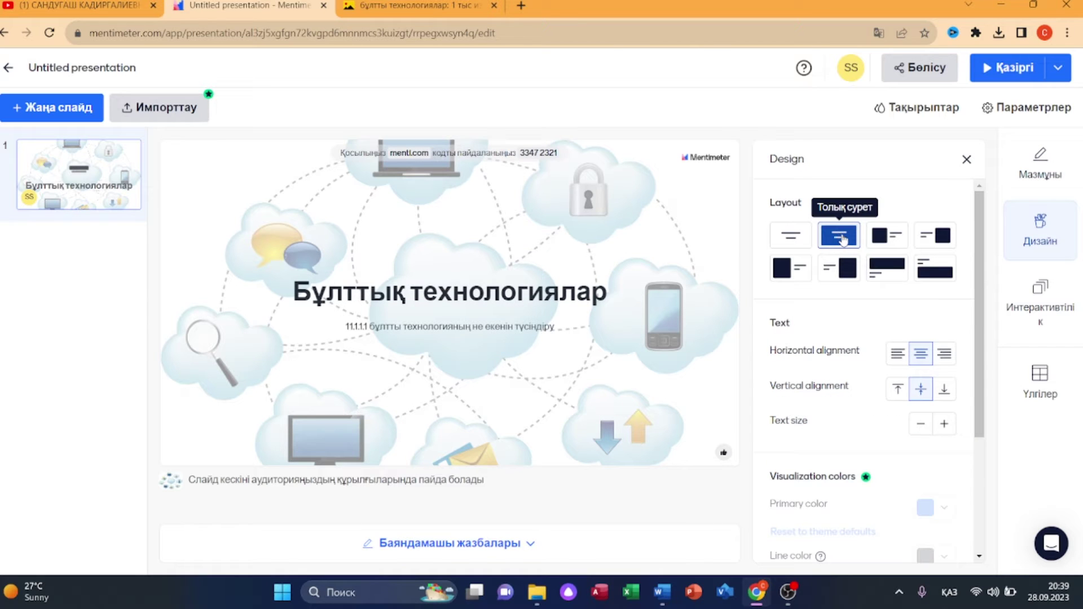
click(900, 360)
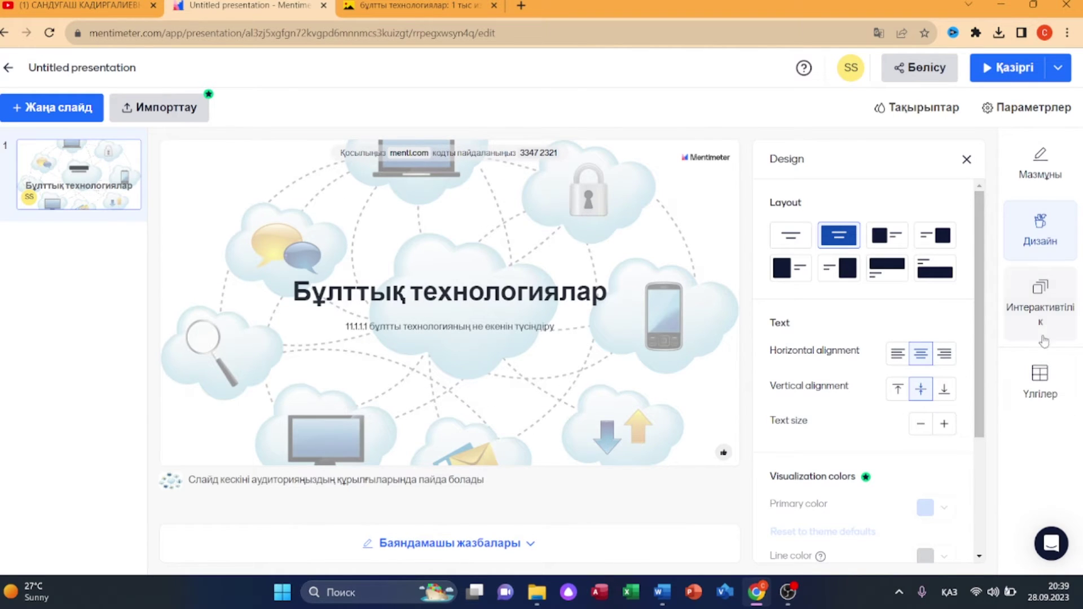
- Enable heart, thumbs-down and question-mark audience reactions on the title slide
click(1040, 316)
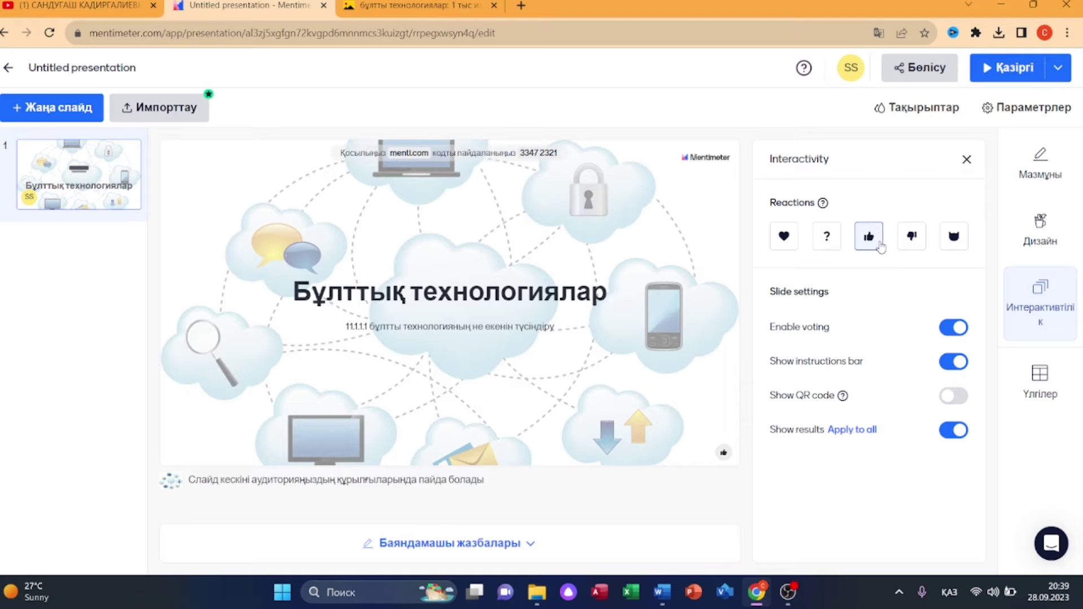
click(784, 238)
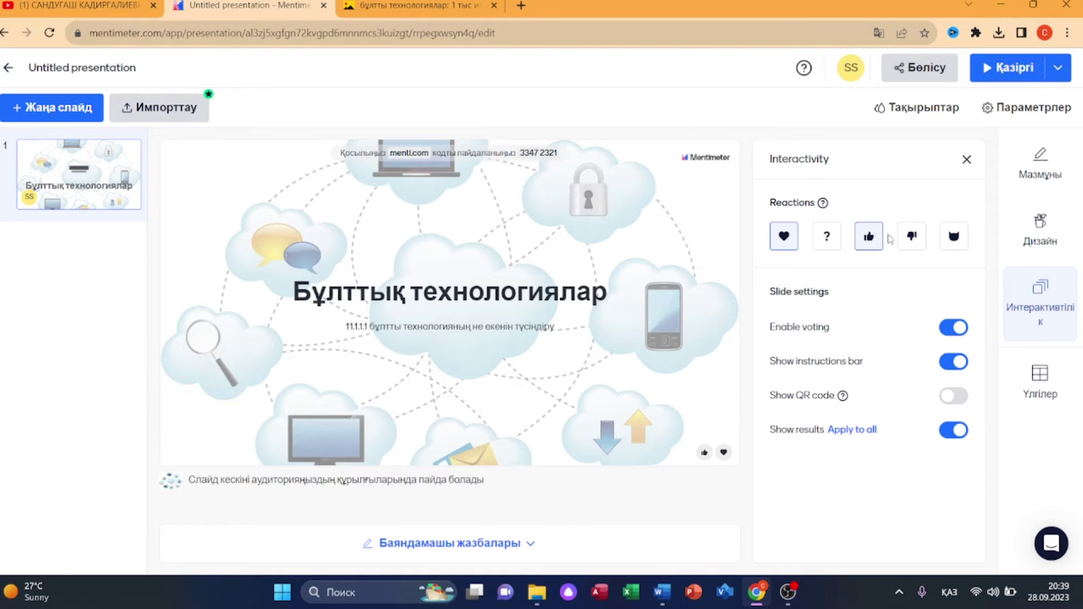
click(918, 241)
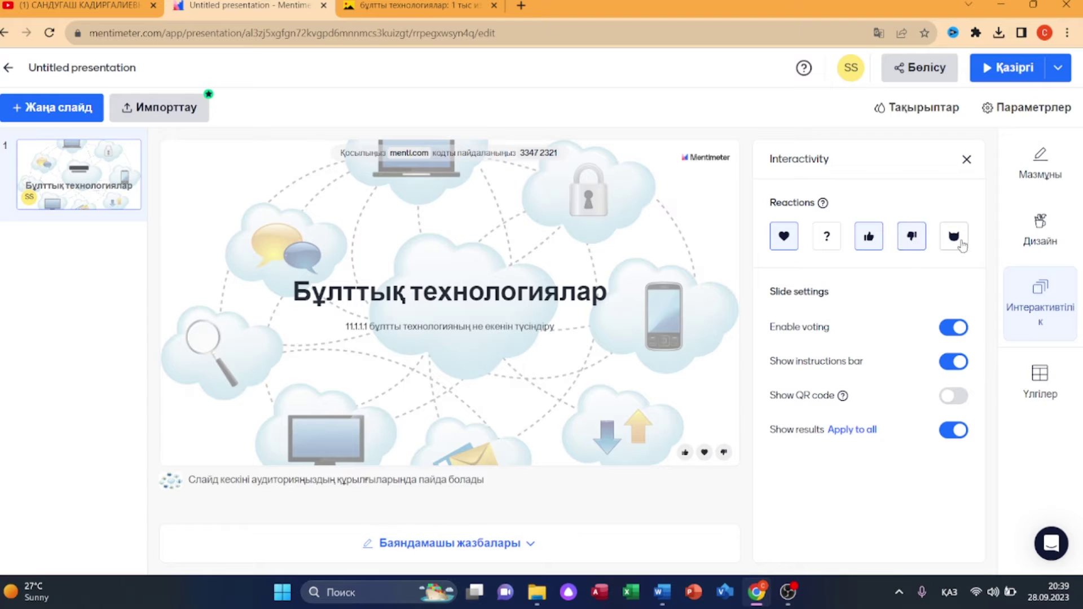
click(826, 246)
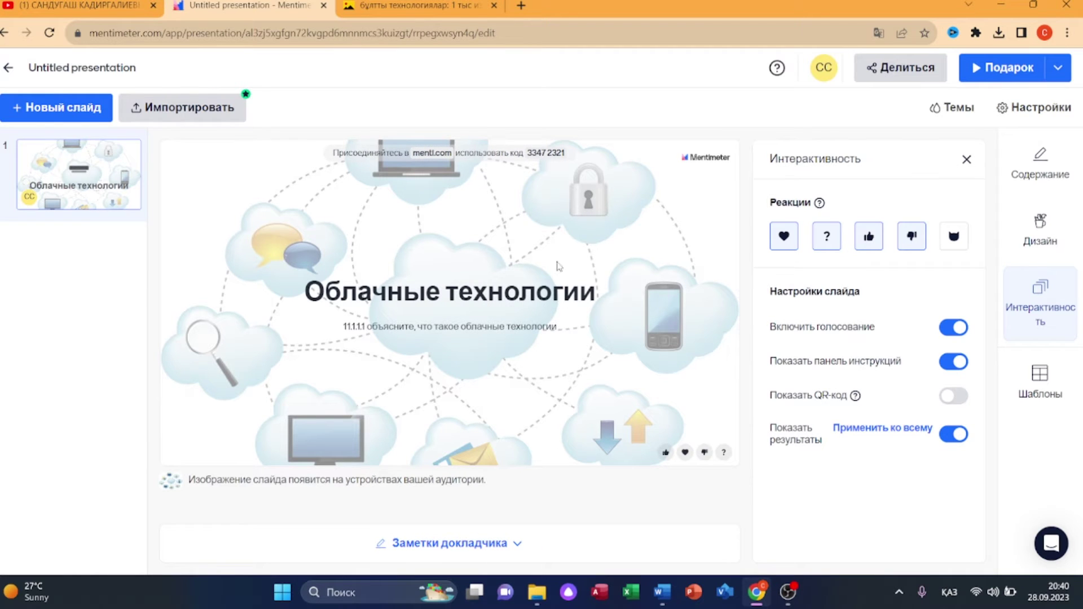
click(44, 116)
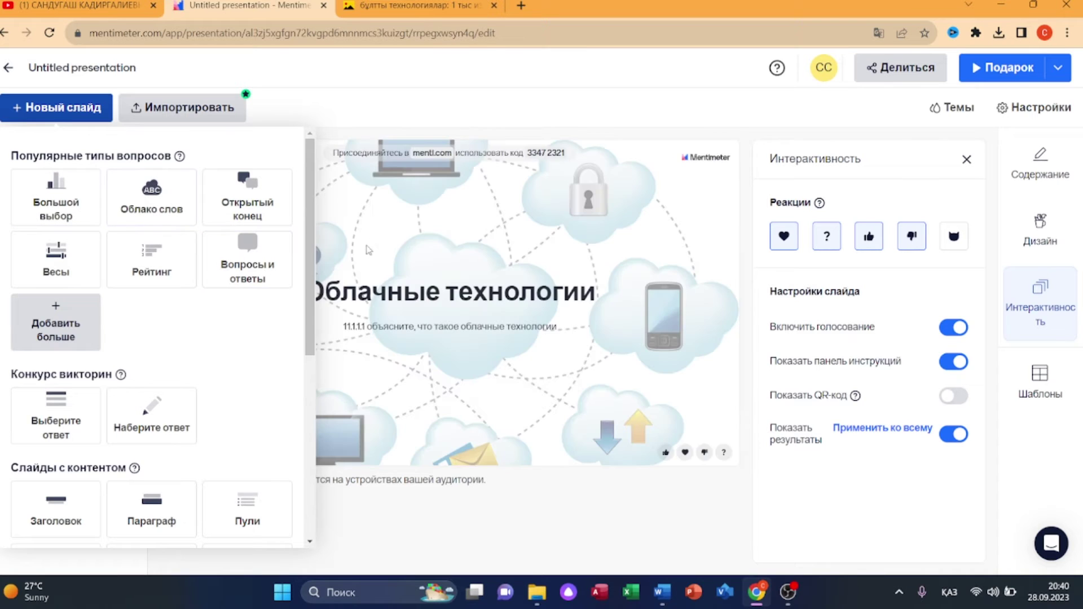
- Add a Video content slide as slide two, keeping its type set to Video
scroll(164, 351, down, 3)
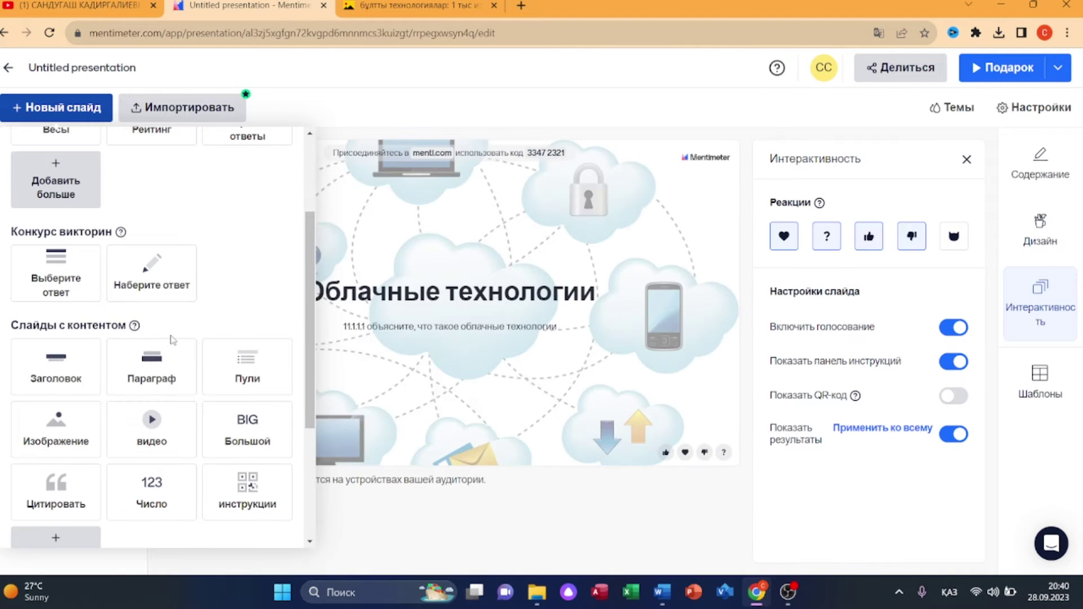
scroll(163, 372, down, 2)
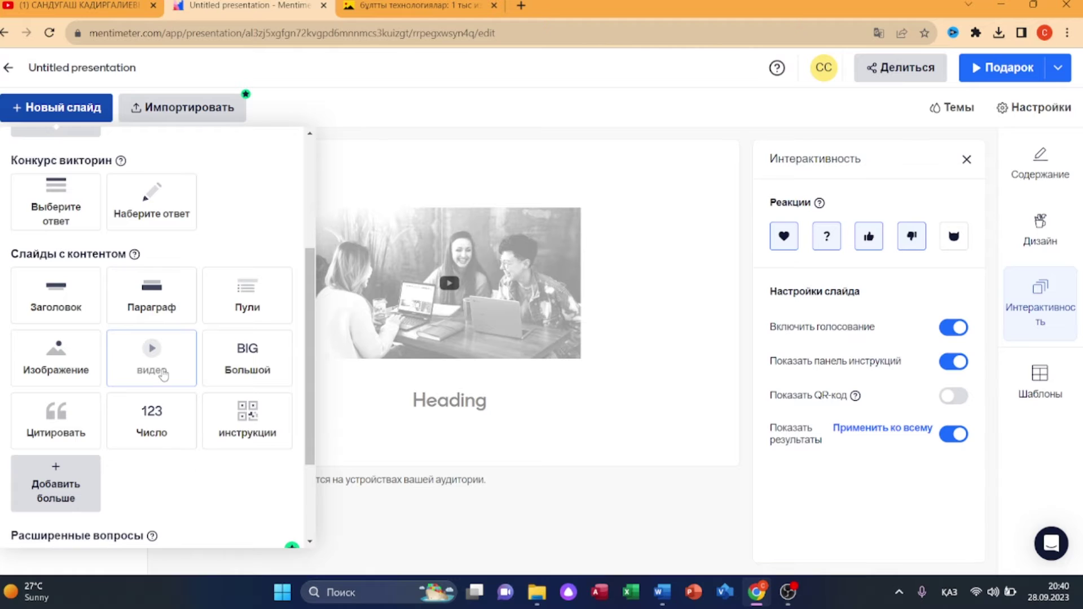
click(163, 374)
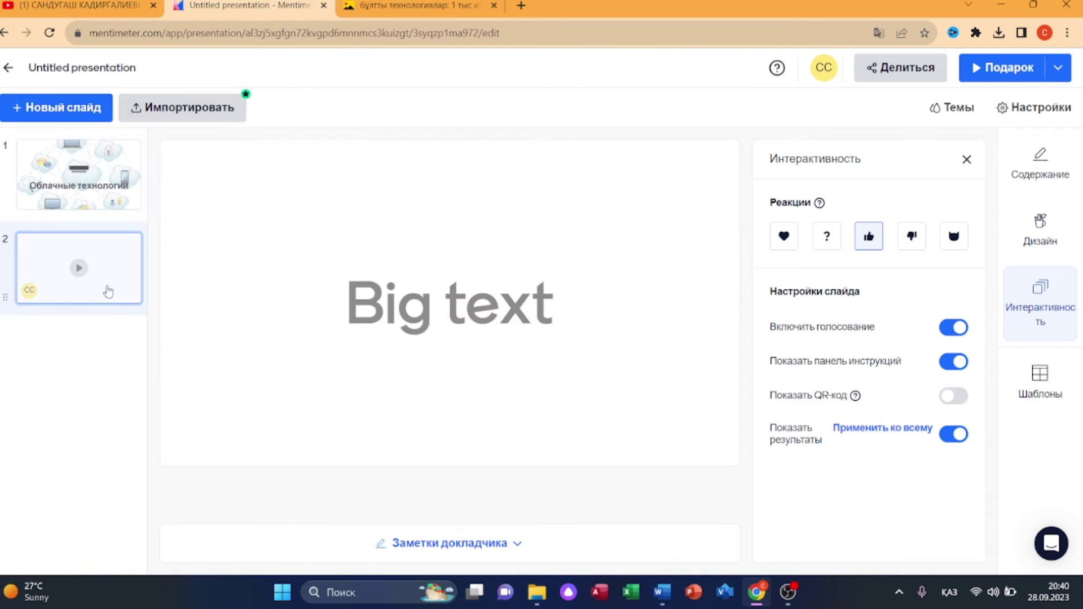
click(611, 310)
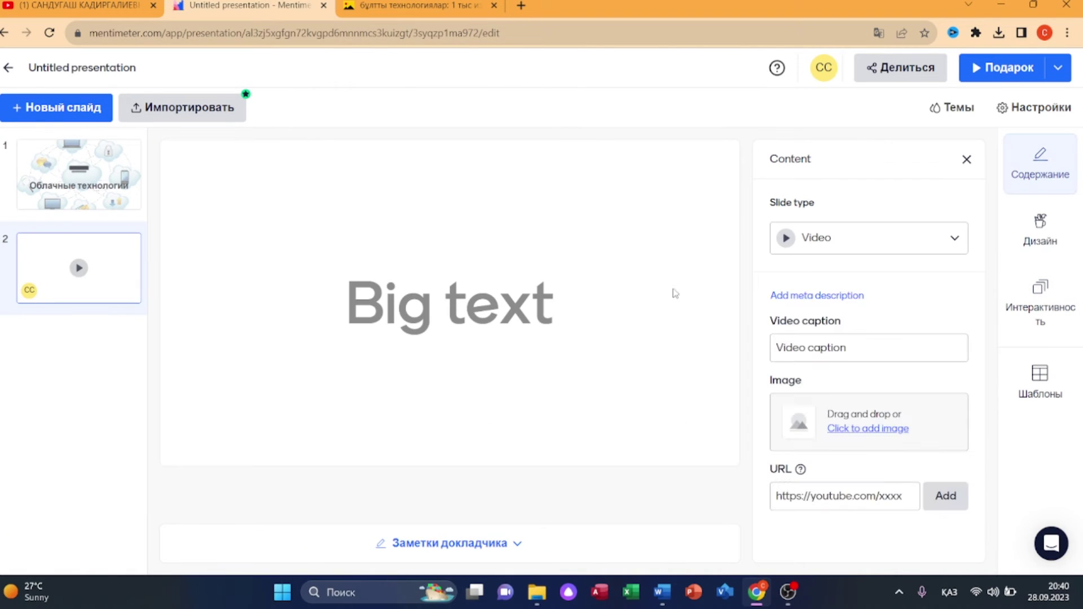
click(867, 241)
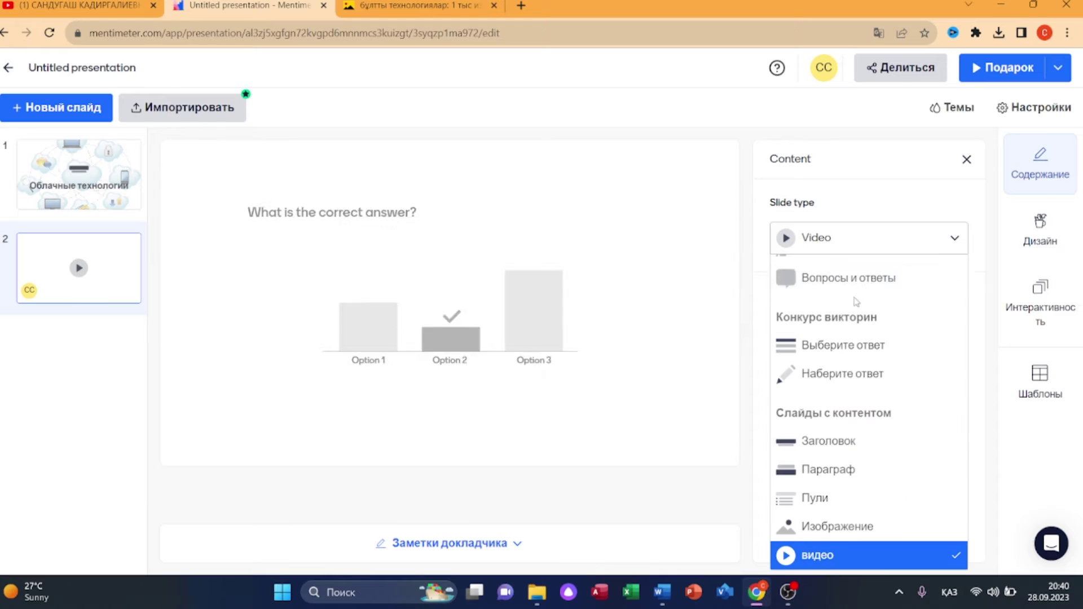
click(852, 237)
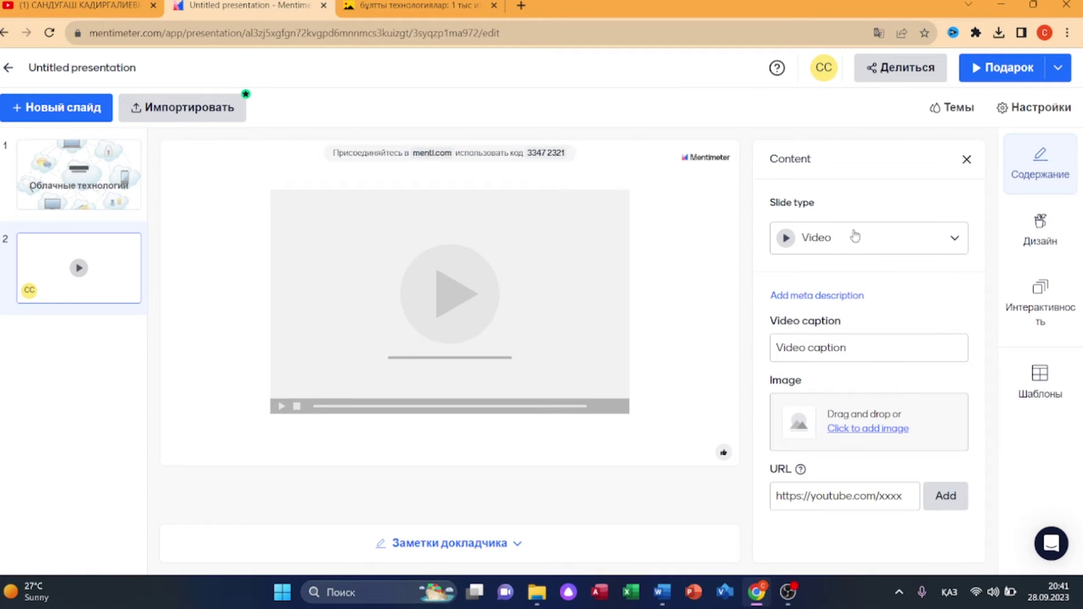
- Fill in the video caption about cloud technologies
click(831, 349)
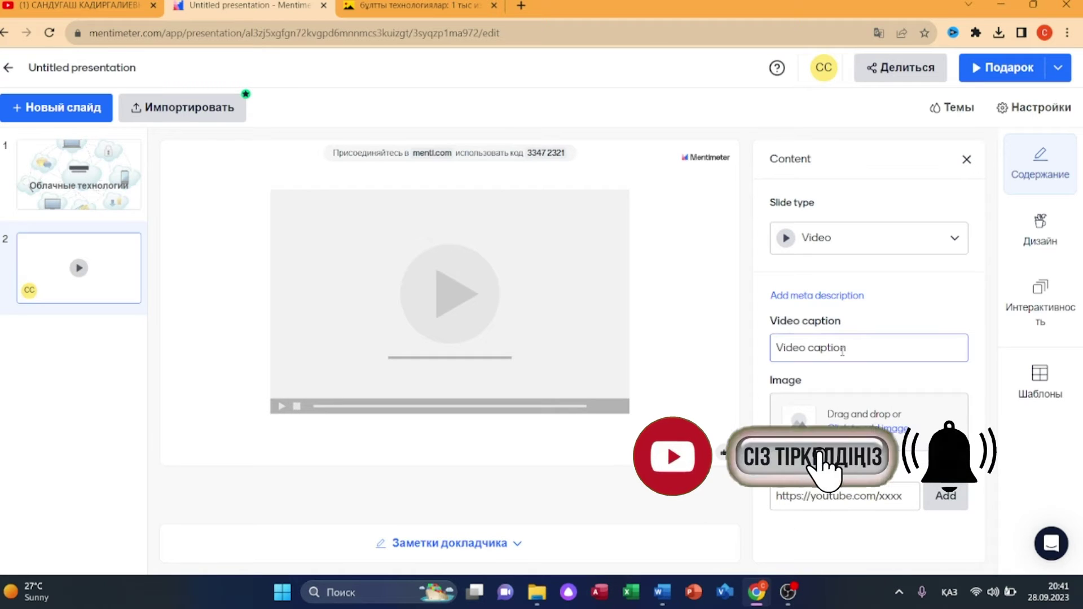
click(842, 348)
click(858, 440)
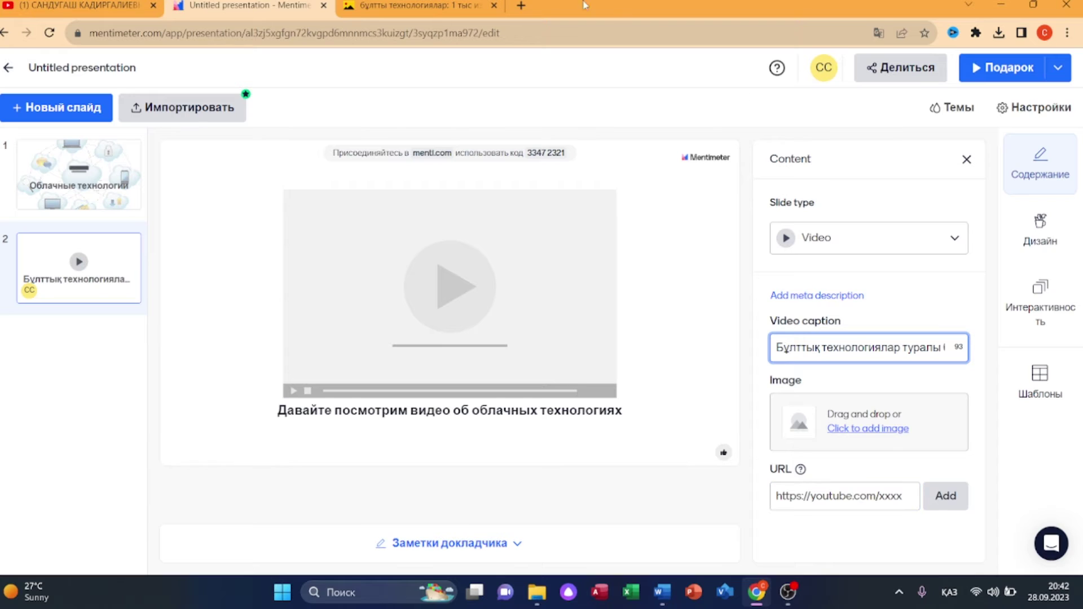
- Paste the YouTube link into the URL field and add the video
click(793, 496)
right_click(791, 496)
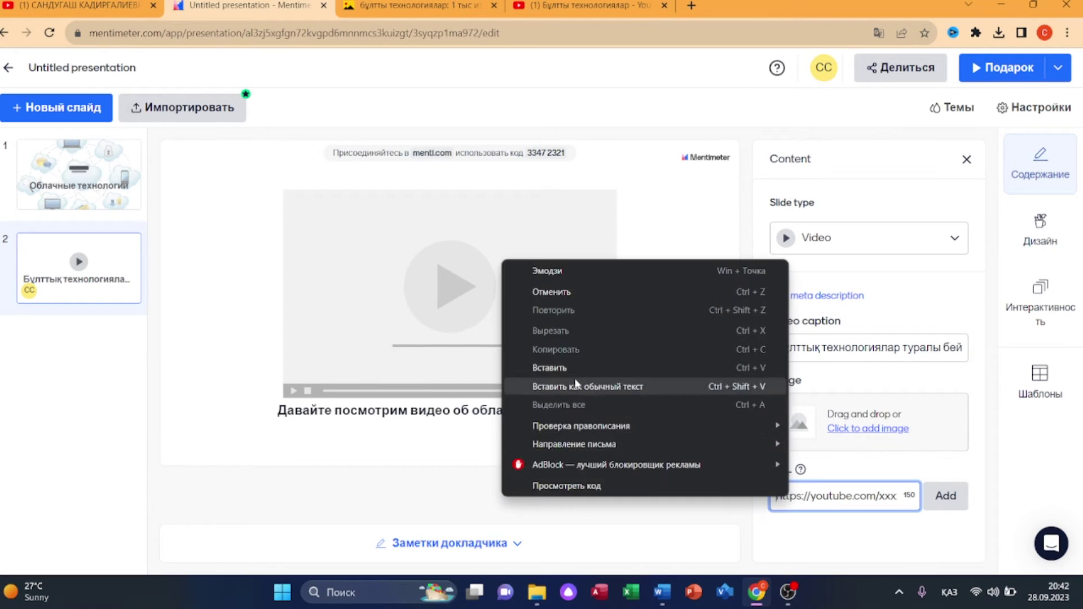
click(573, 372)
click(959, 498)
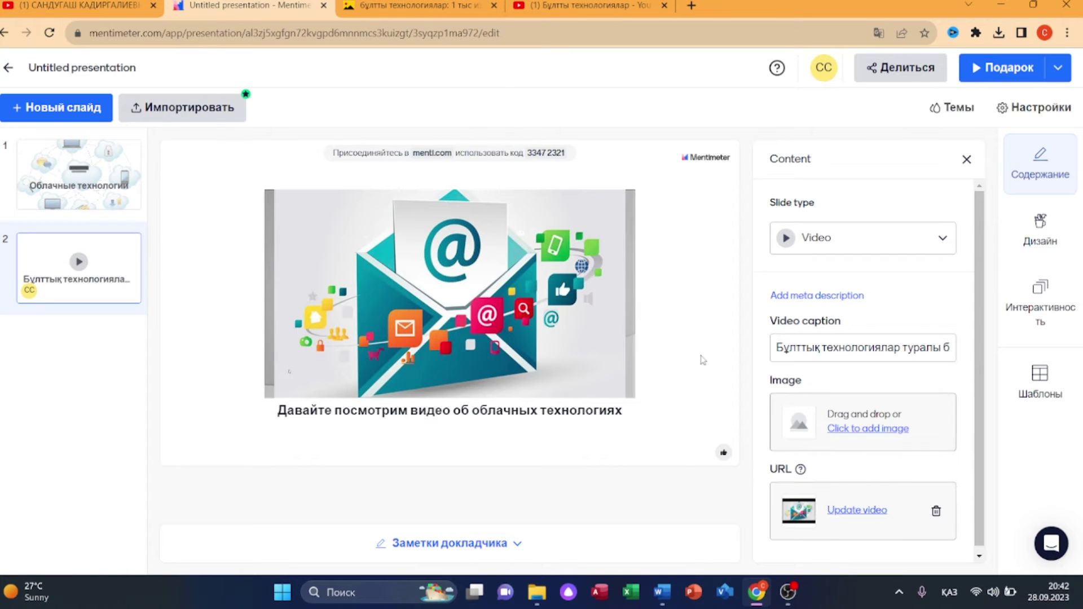
click(1038, 244)
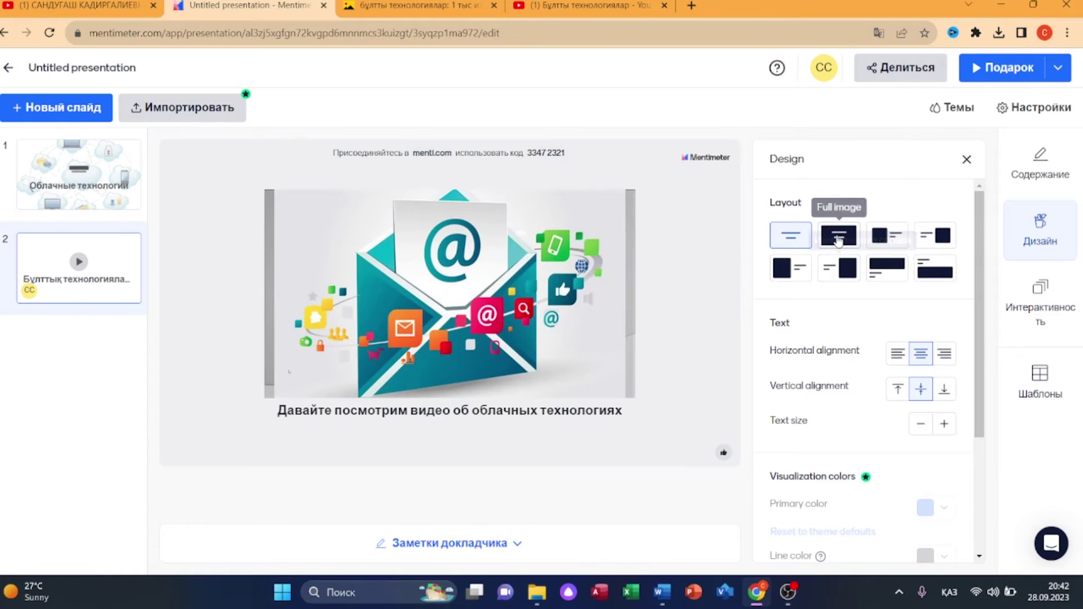
- Switch the video slide to the Full image layout
click(839, 235)
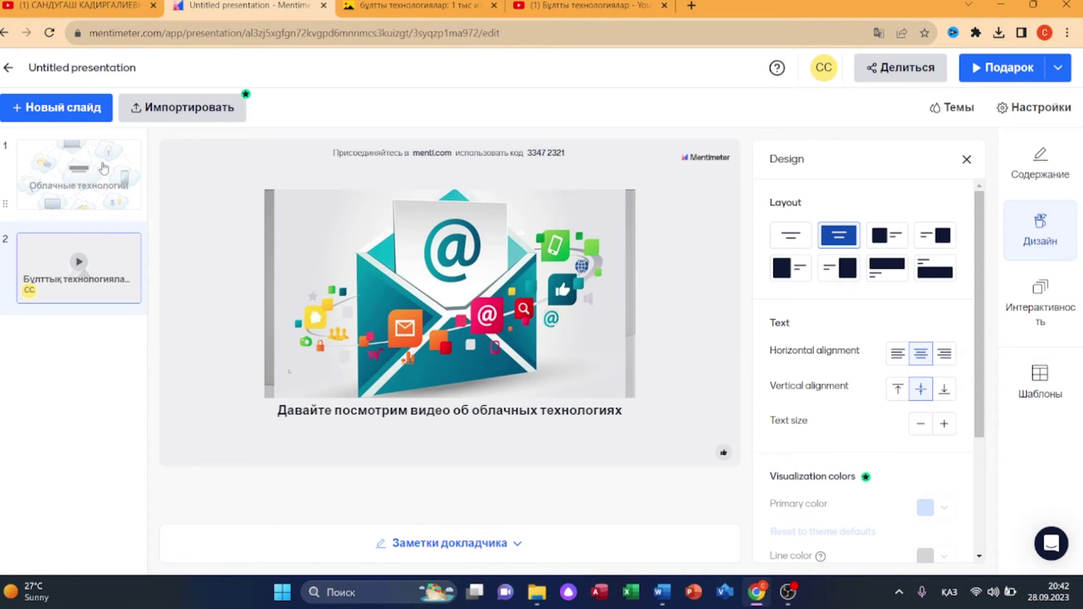
click(71, 113)
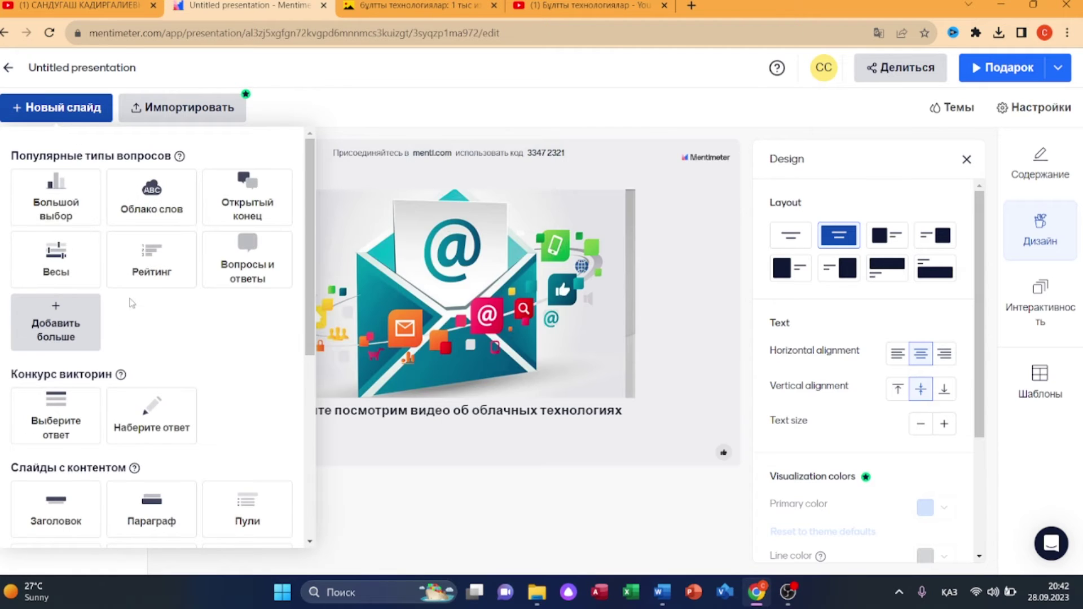
- Add a Select Answer quiz slide and enlarge its text to maximum
scroll(113, 316, down, 1)
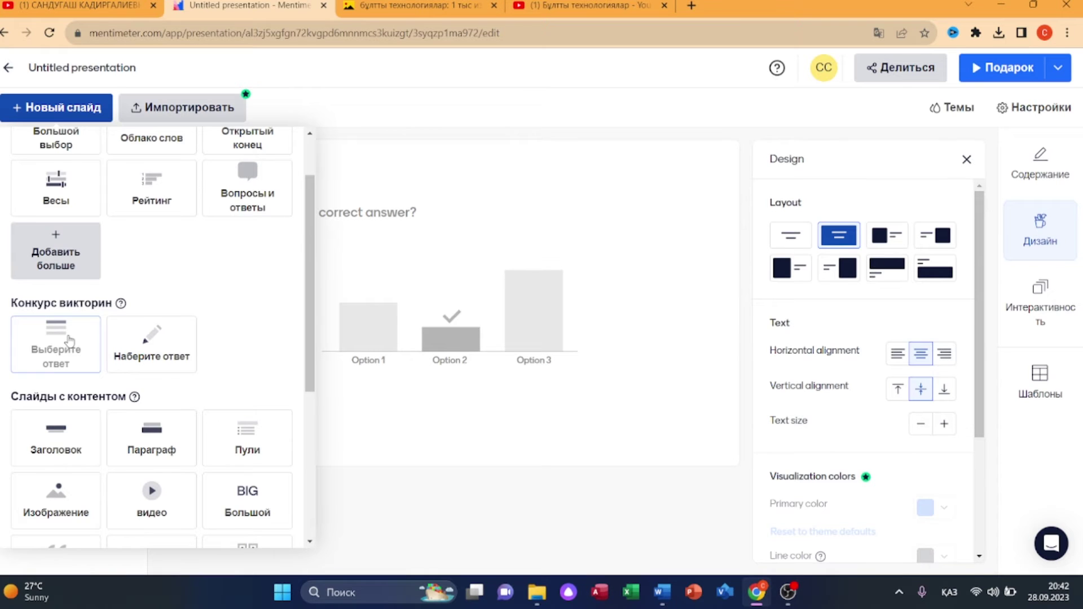
click(69, 340)
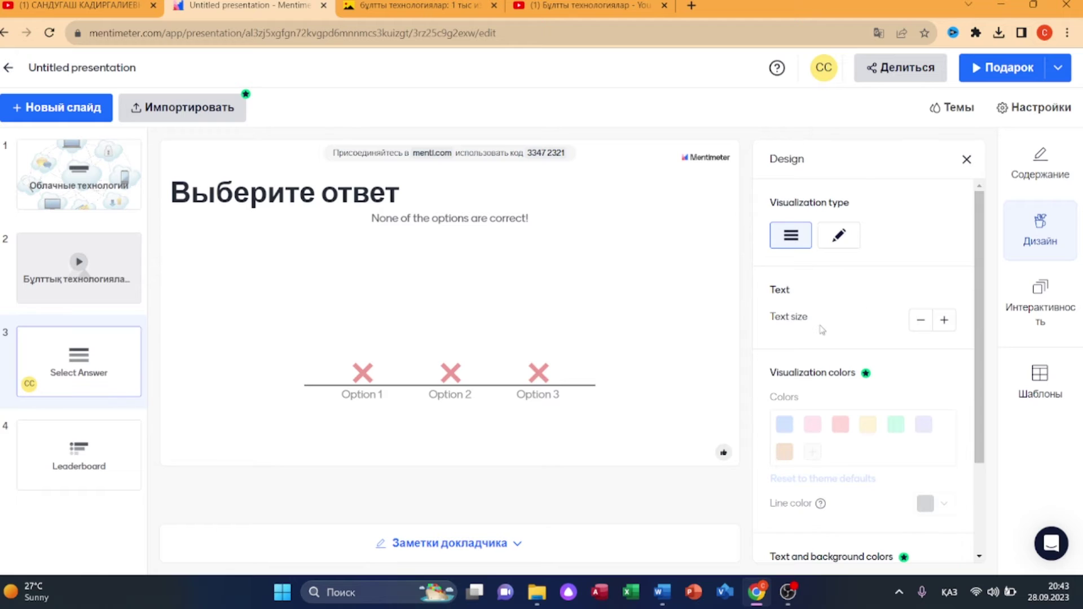
click(944, 321)
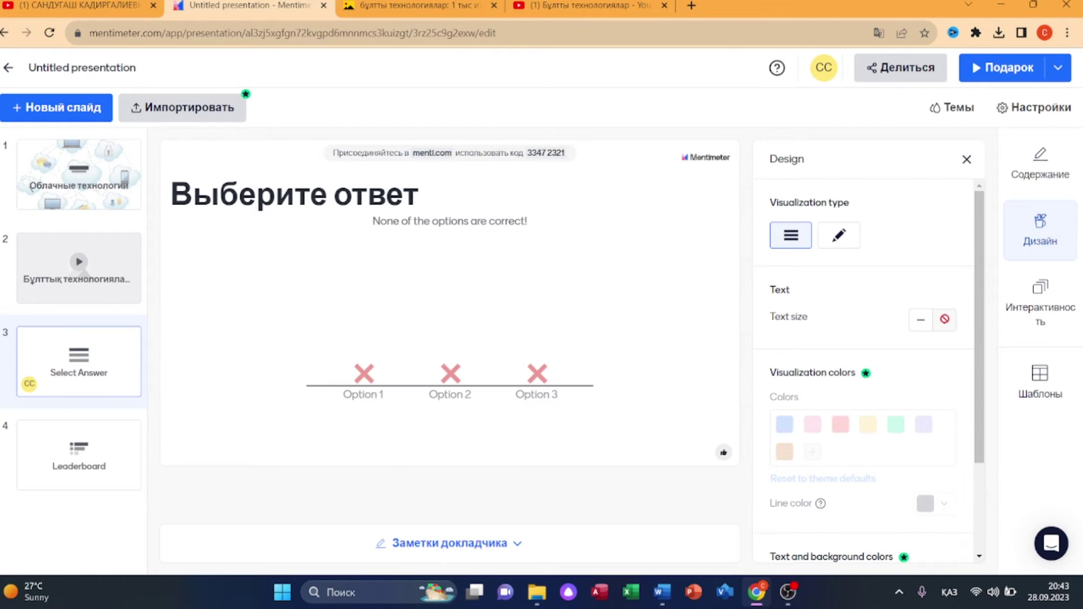
click(545, 182)
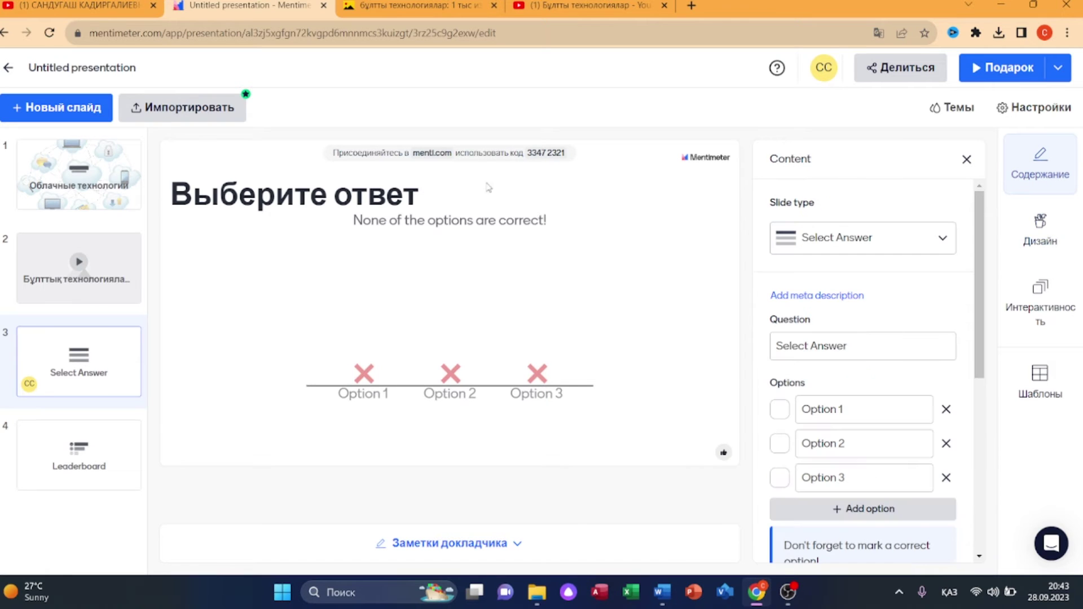
- Check the Leaderboard slide that now follows the quiz, then return to the quiz slide
click(47, 113)
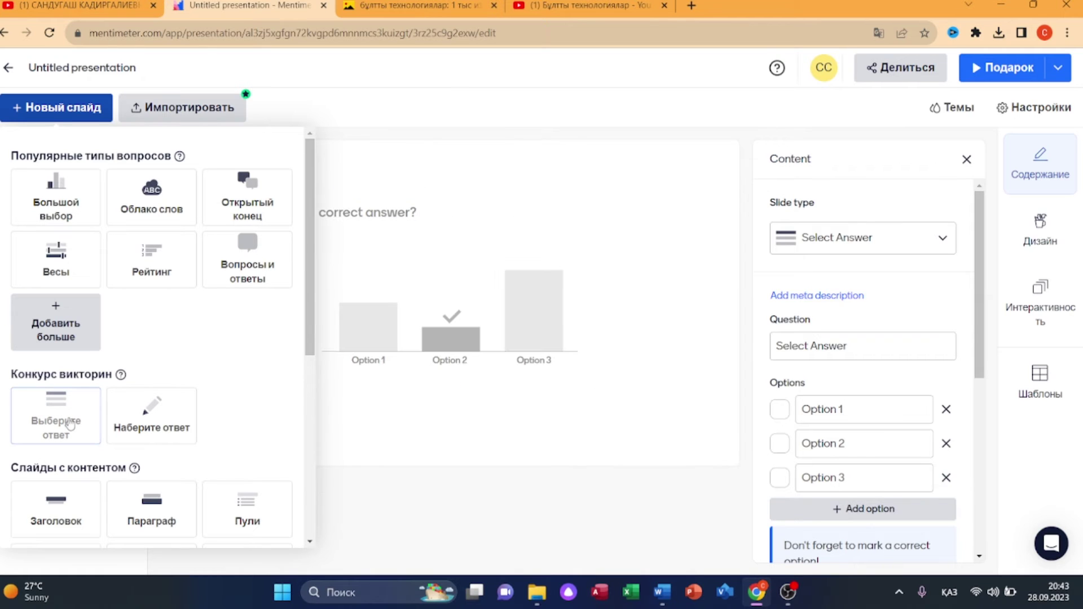
click(412, 450)
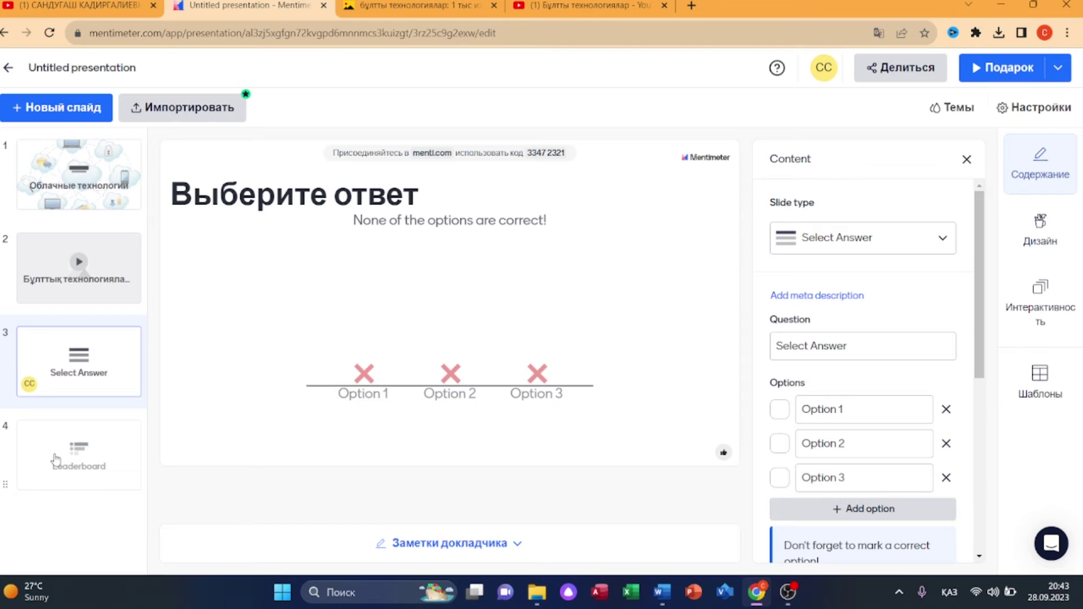
click(77, 458)
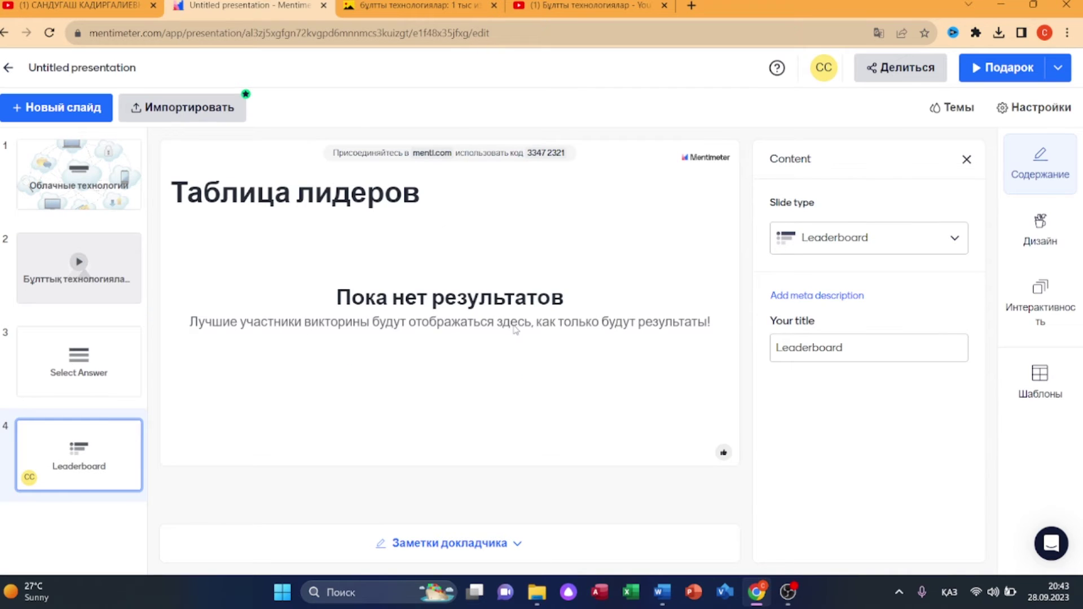
click(65, 375)
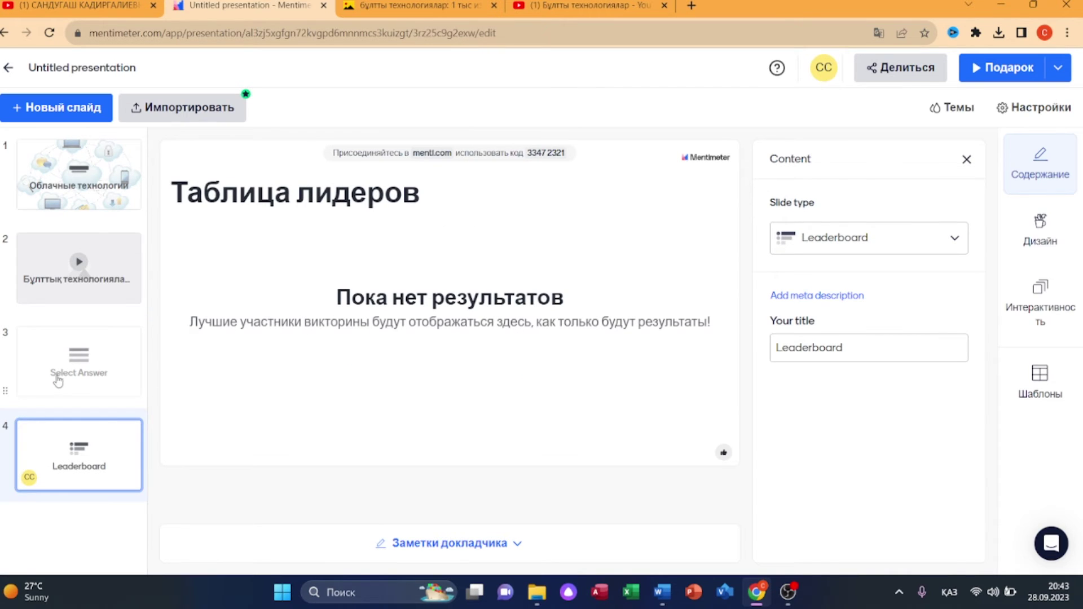
- Make the quiz ask 'Бұлттық технологиялар' with only options 'онлайн қойма' and 'ақпарат', deleting Option 3
scroll(869, 326, down, 2)
click(781, 275)
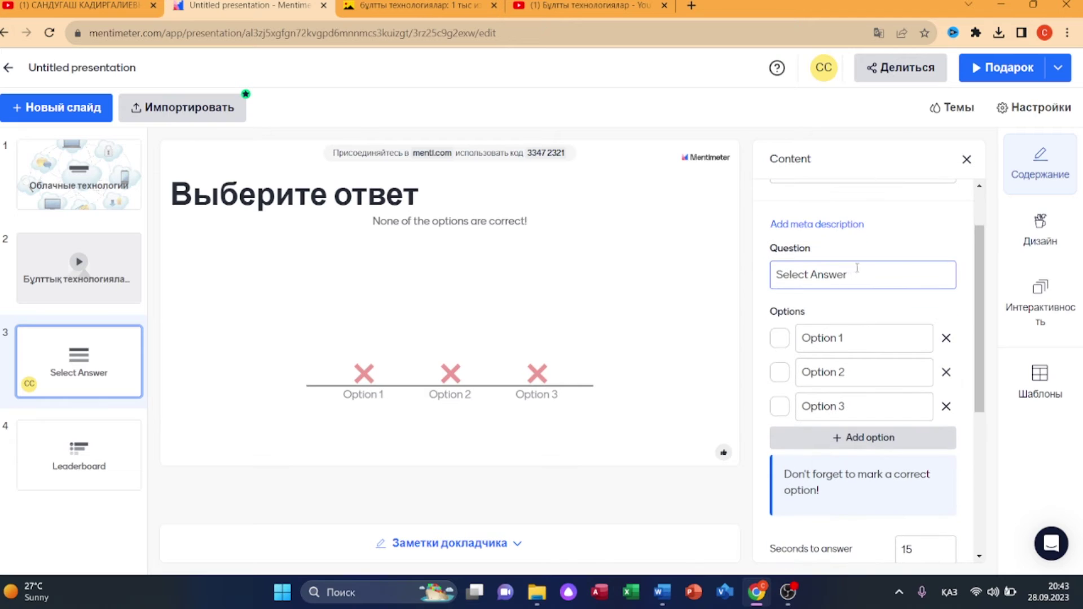
text(Бұлттық технологиялар)
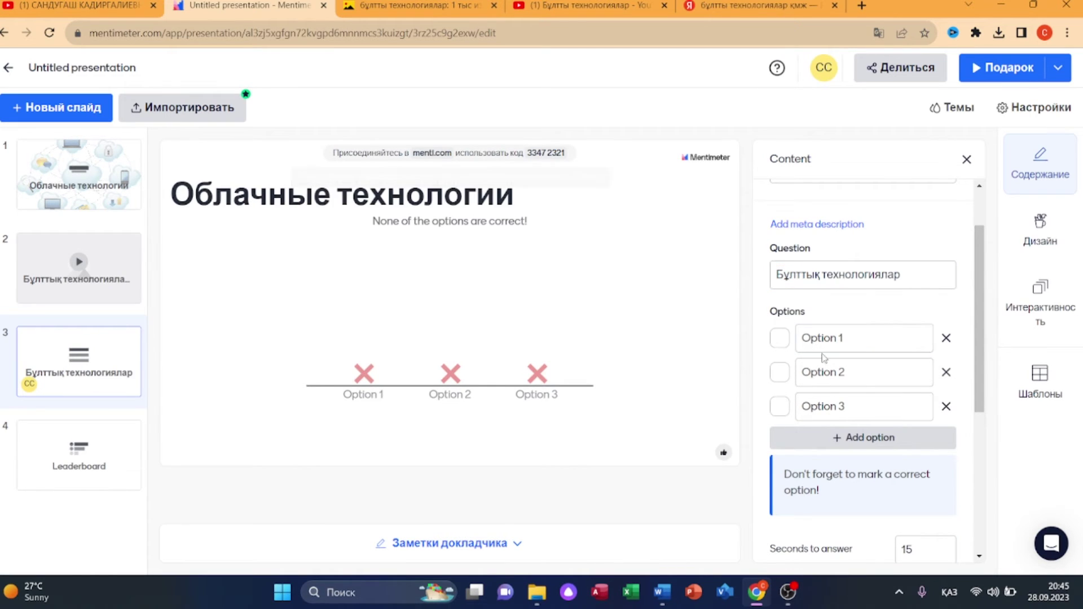
click(858, 332)
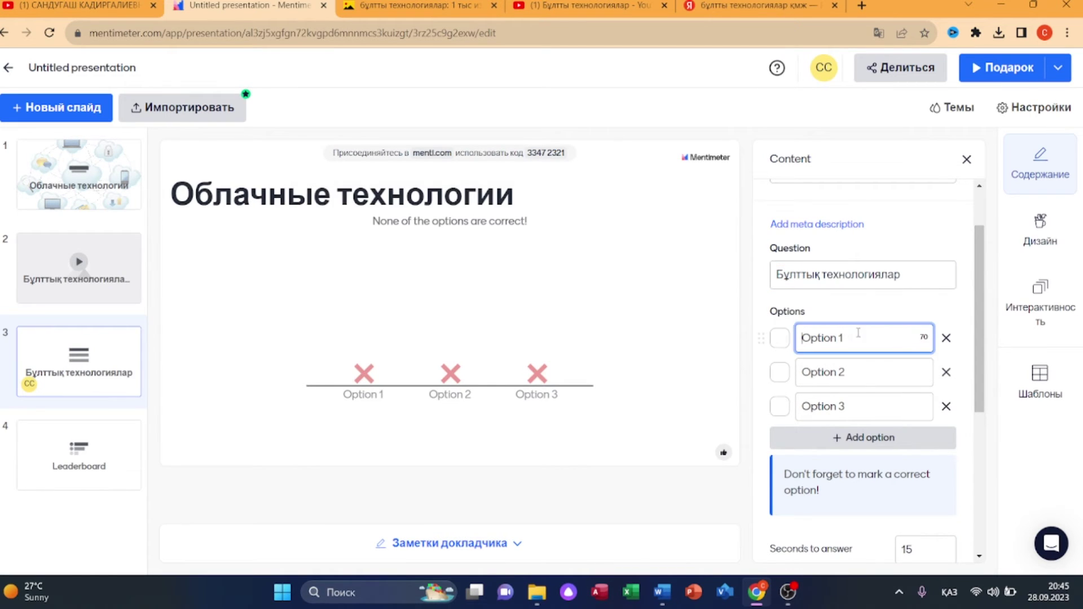
text(онлайн қойма)
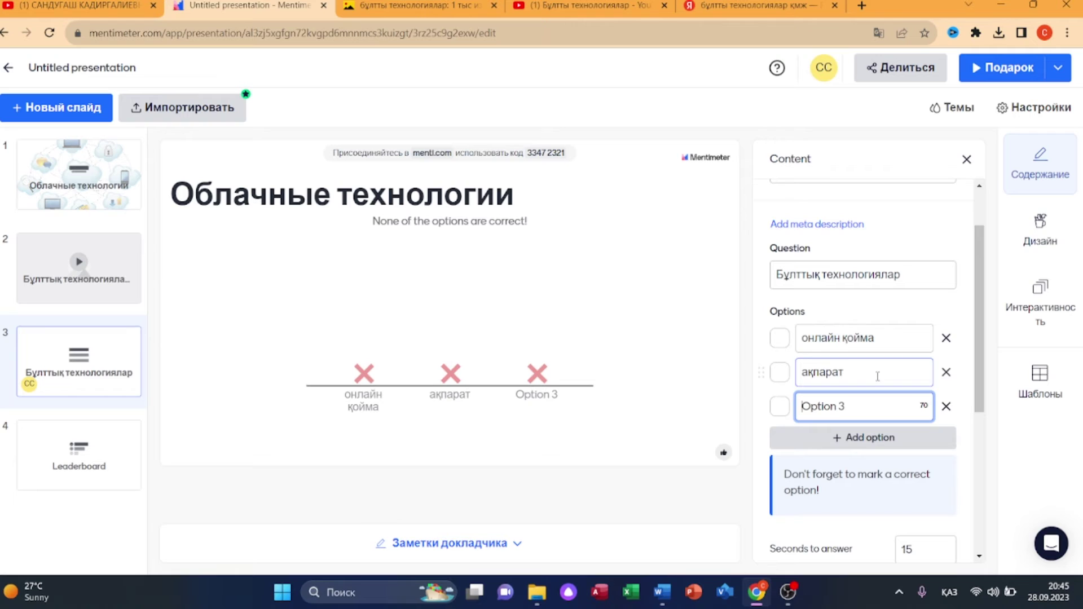
click(947, 407)
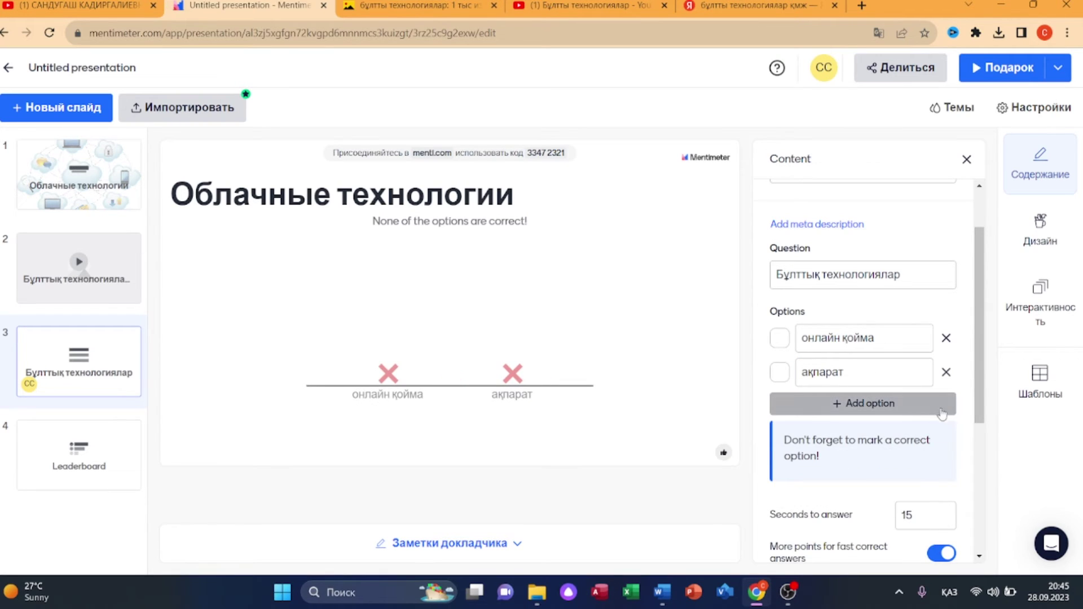
click(901, 410)
click(947, 406)
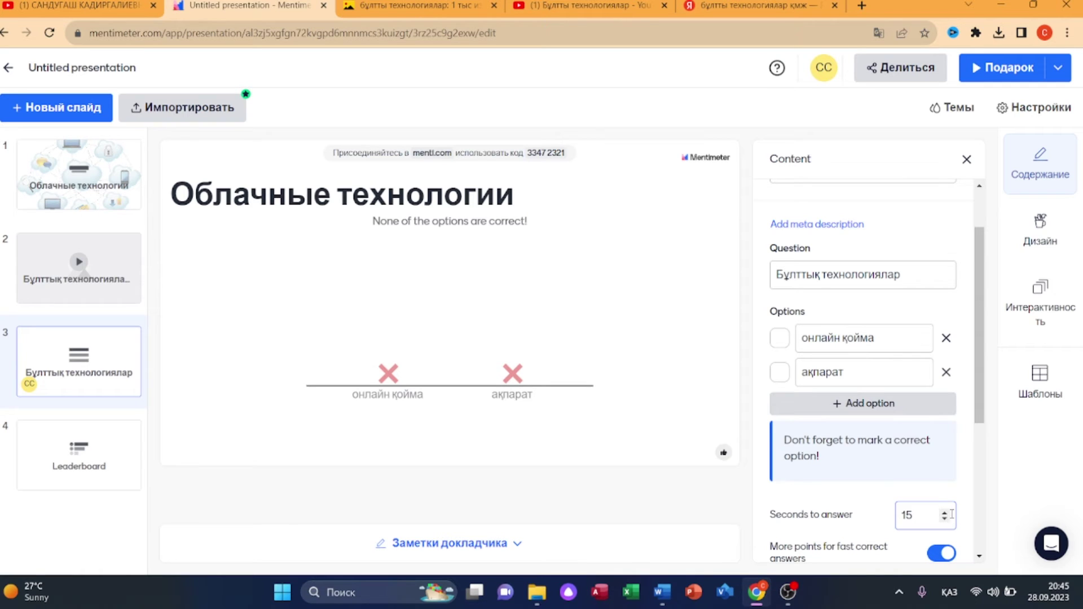
- Set the quiz's answer time to 14 seconds and leave the join QR code hidden
click(945, 514)
click(945, 520)
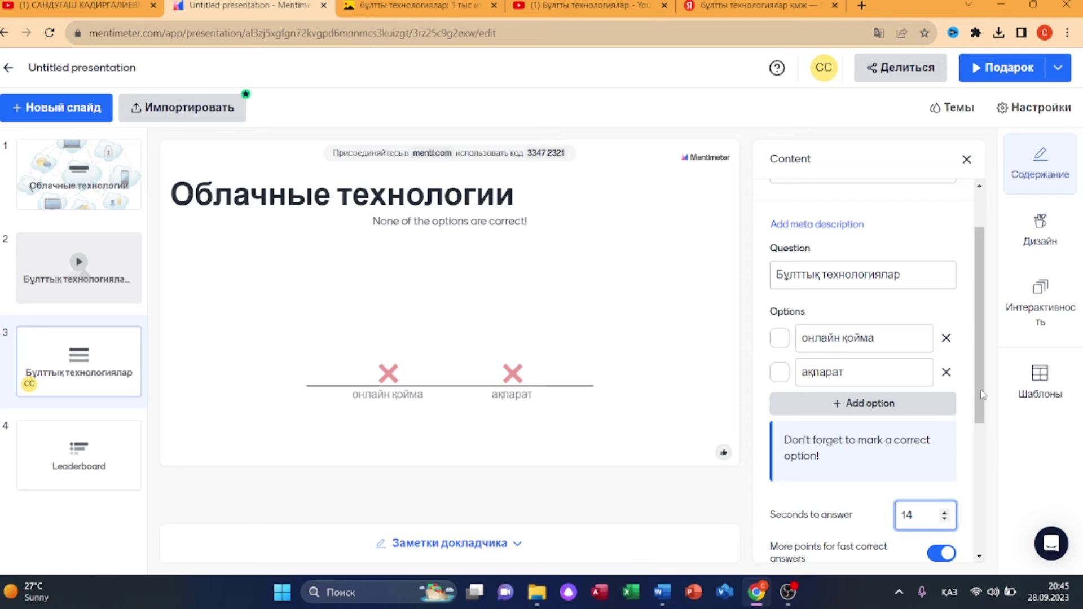
click(1040, 299)
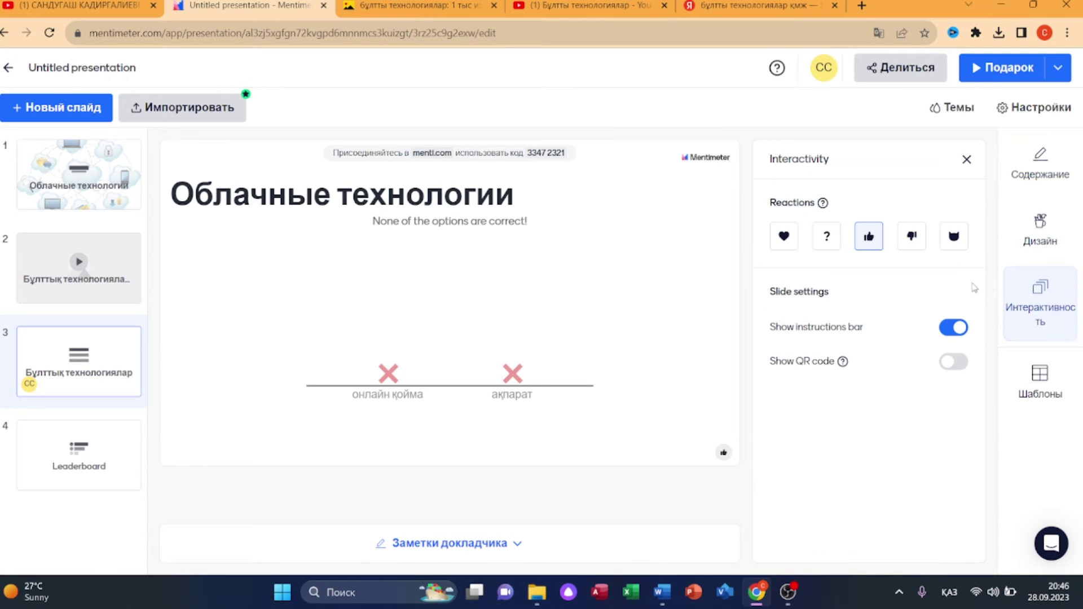
click(954, 363)
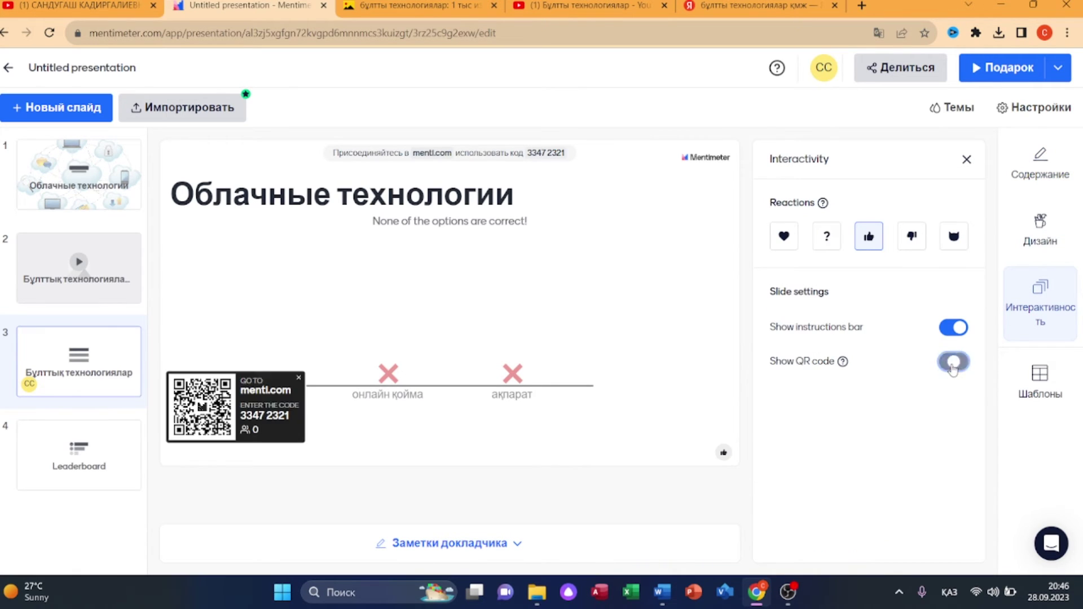
click(955, 366)
click(56, 107)
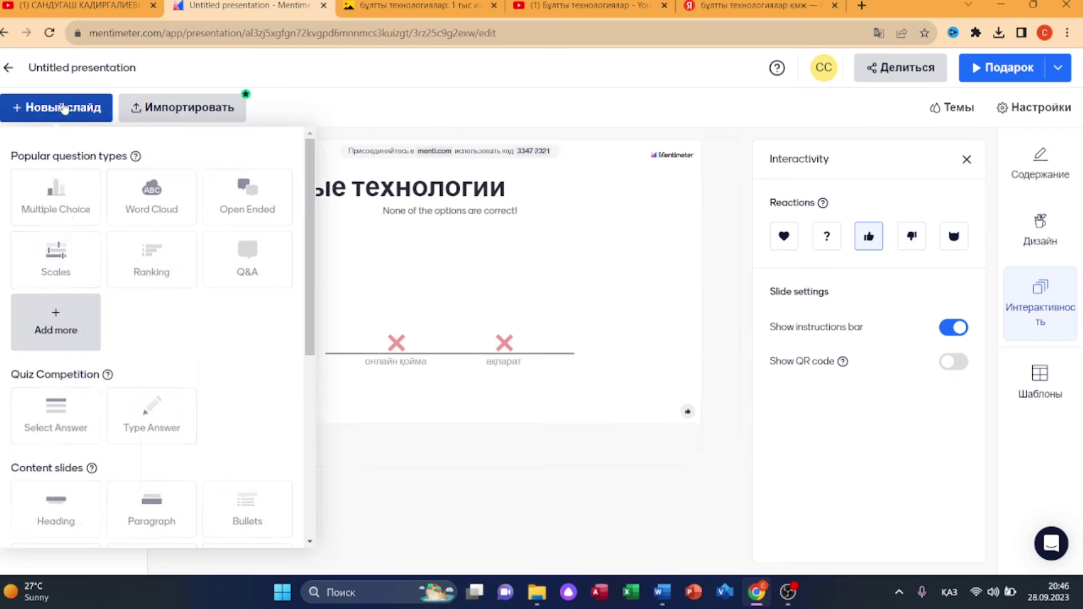
- Add a Type Answer quiz slide asking 'Бұлттық технологияларға жатады'
scroll(214, 357, down, 1)
click(150, 359)
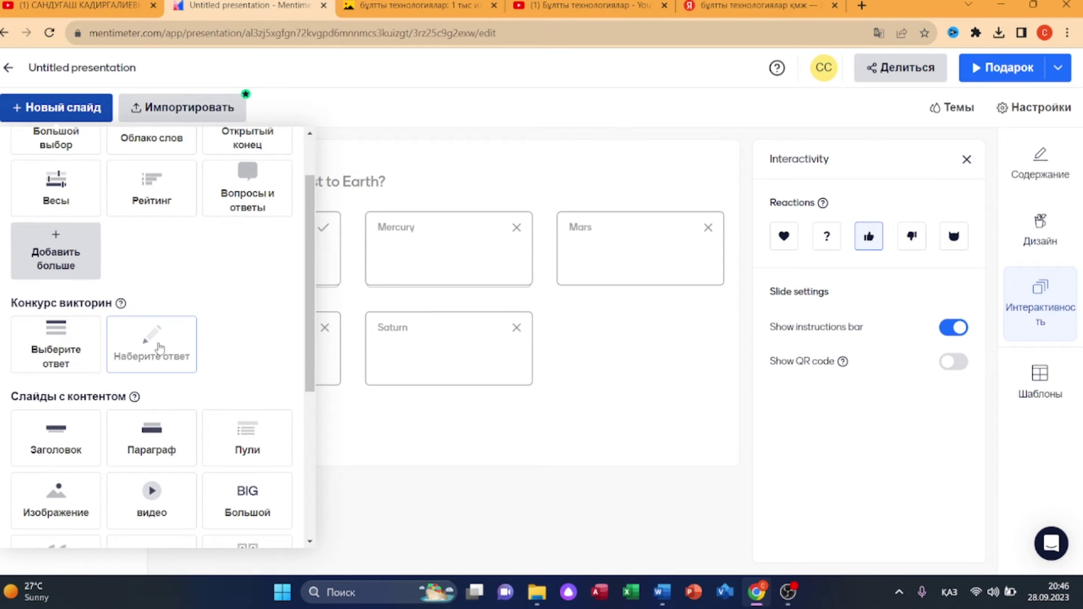
click(160, 346)
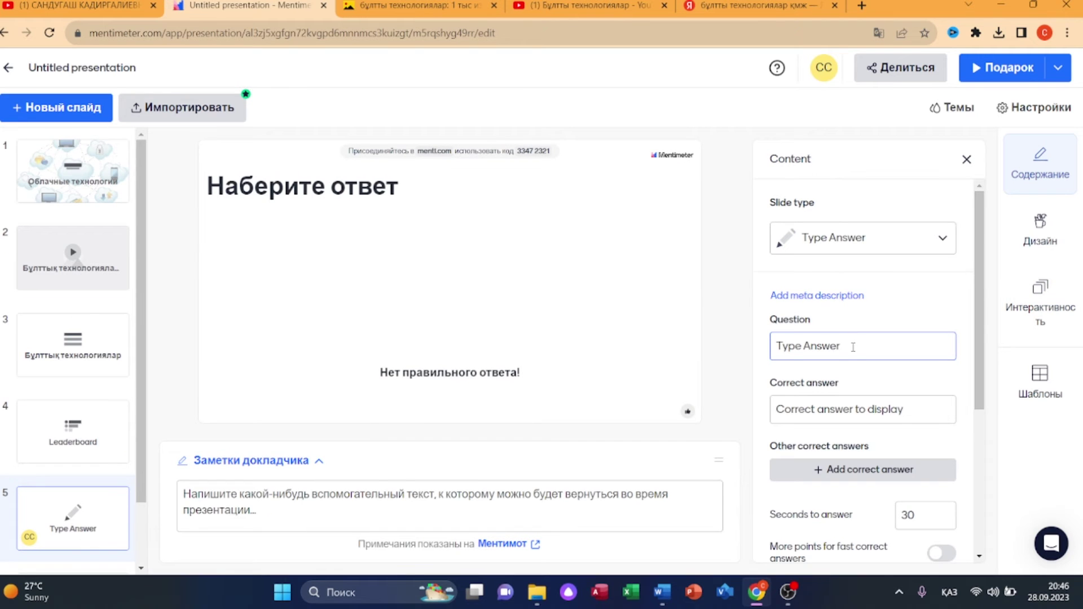
click(842, 346)
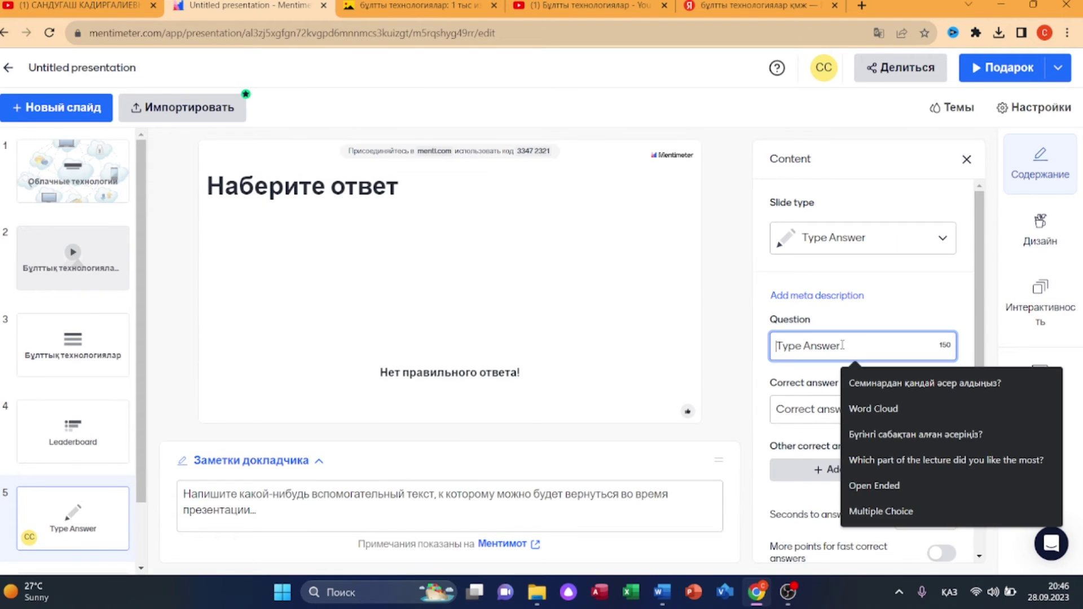
text(Бұлттық технологиялар)
text(,а)
key(BackSpace)
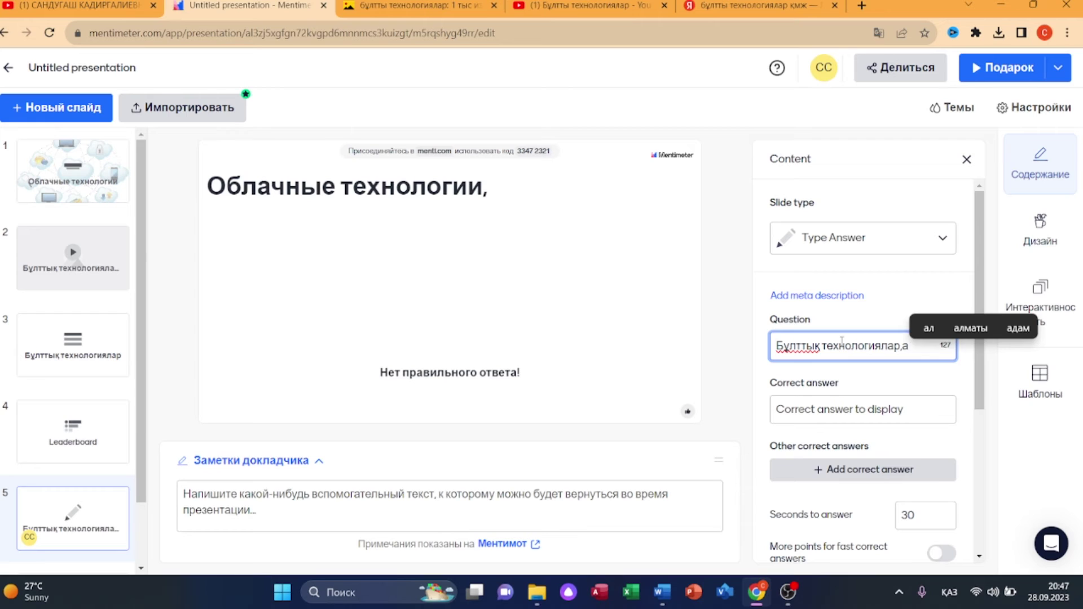
key(BackSpace)
text(ға жатады)
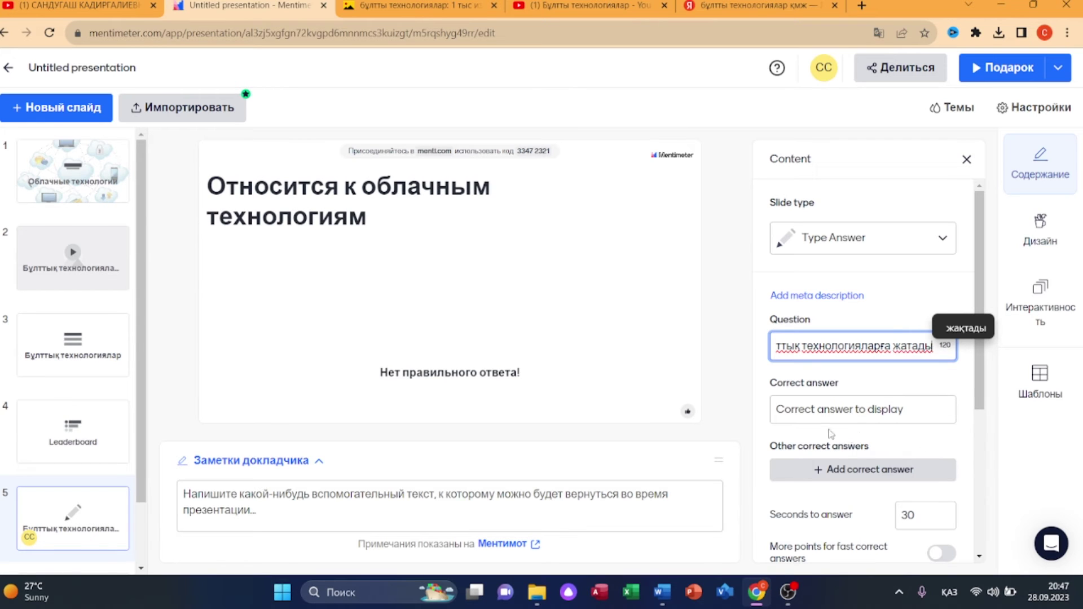
- Move to the slide's correct answer and open its Design settings
click(816, 401)
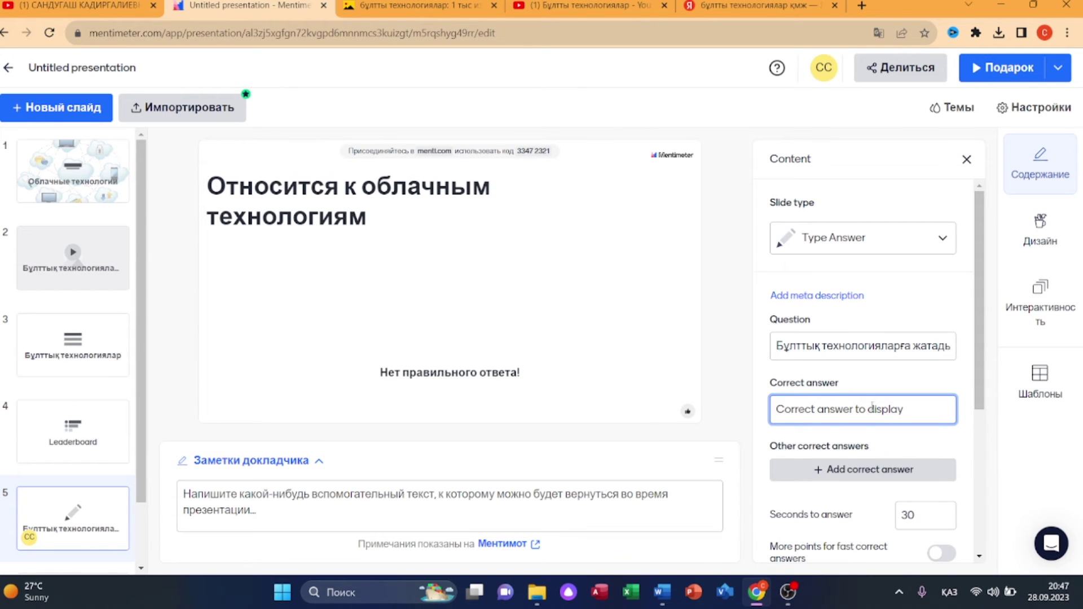
click(1040, 228)
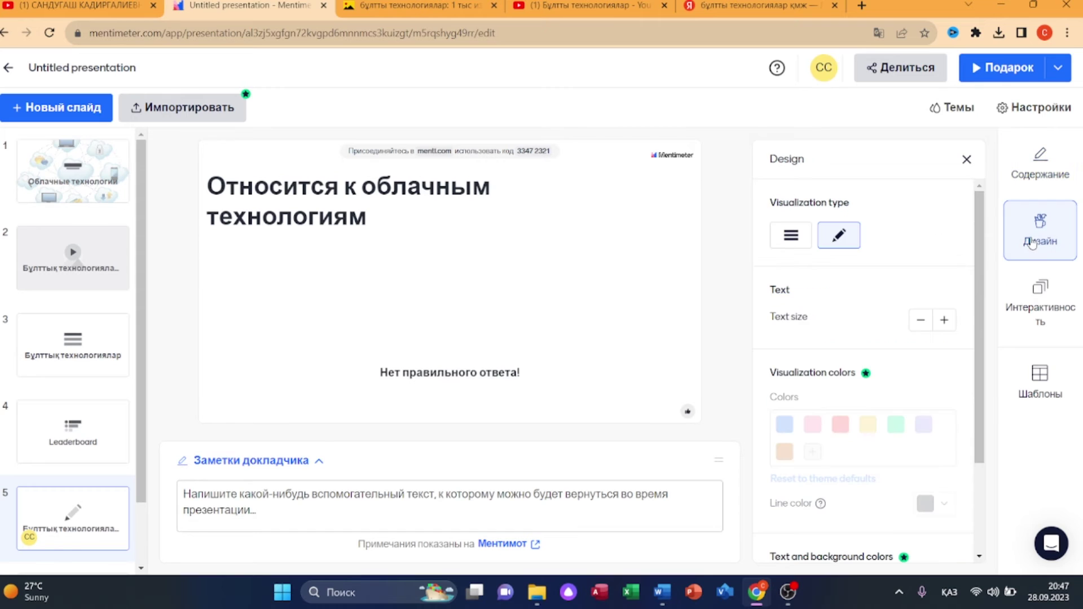
scroll(121, 486, down, 1)
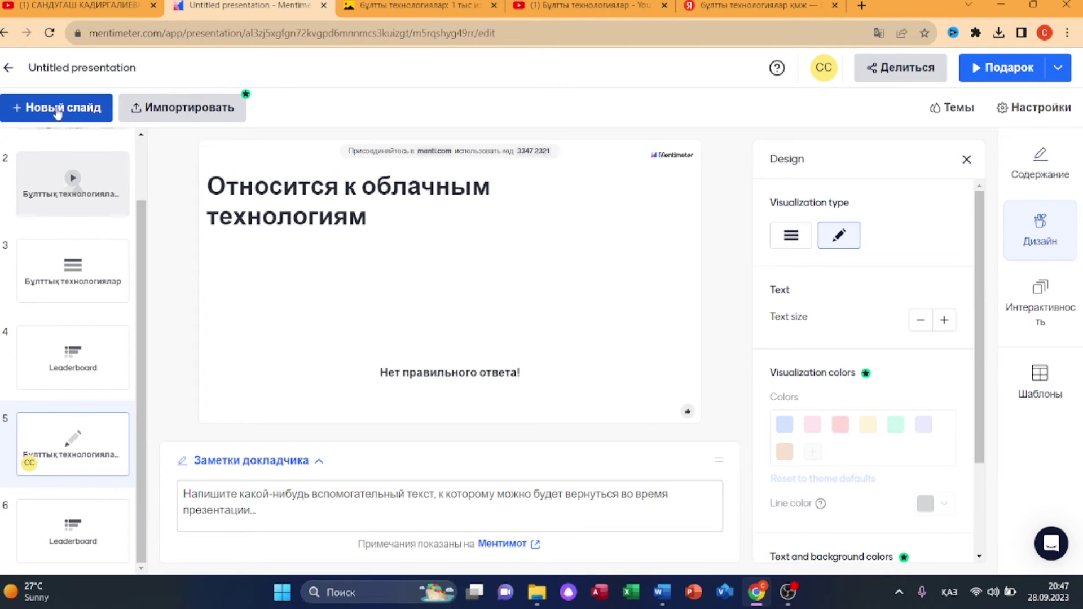
click(57, 110)
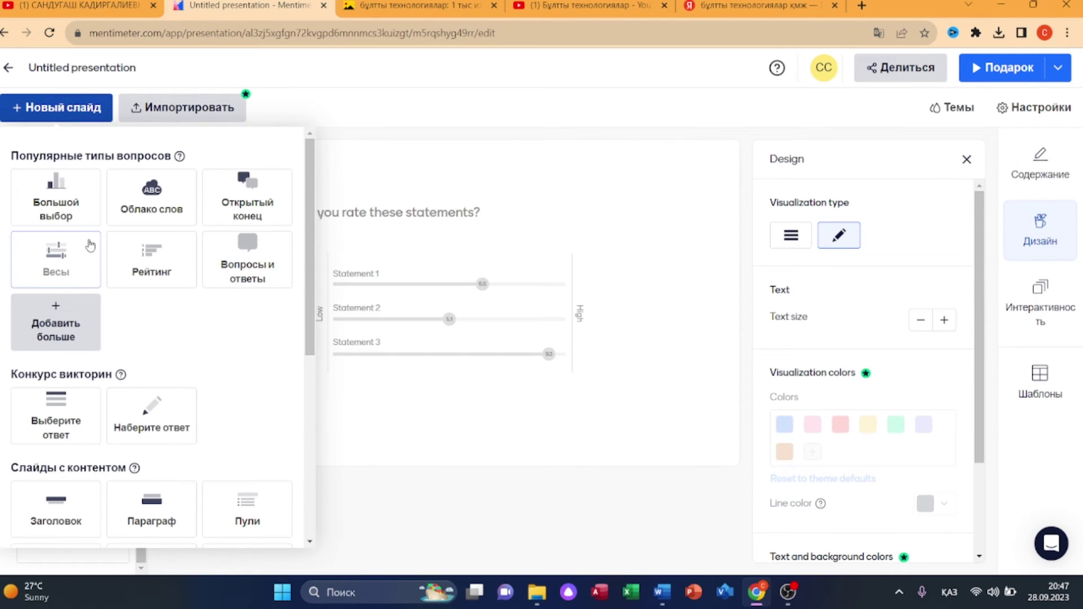
- Add a Word Cloud slide asking 'Бұлттық технологиялар', 3 entries per participant, with full-image layout
click(151, 198)
click(804, 346)
text(Бұлт)
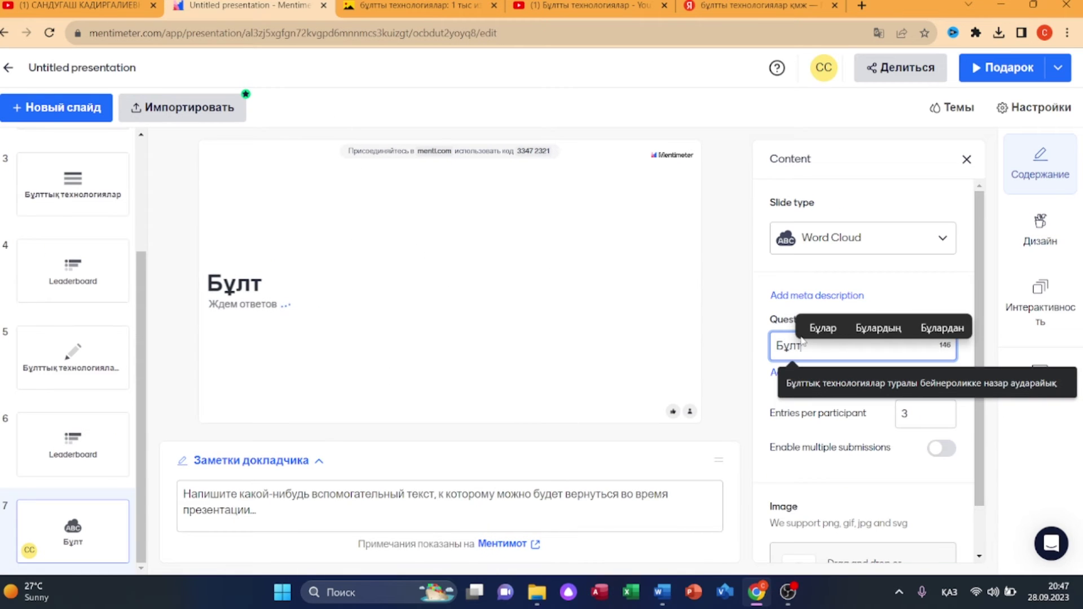
text(тық технологиялар)
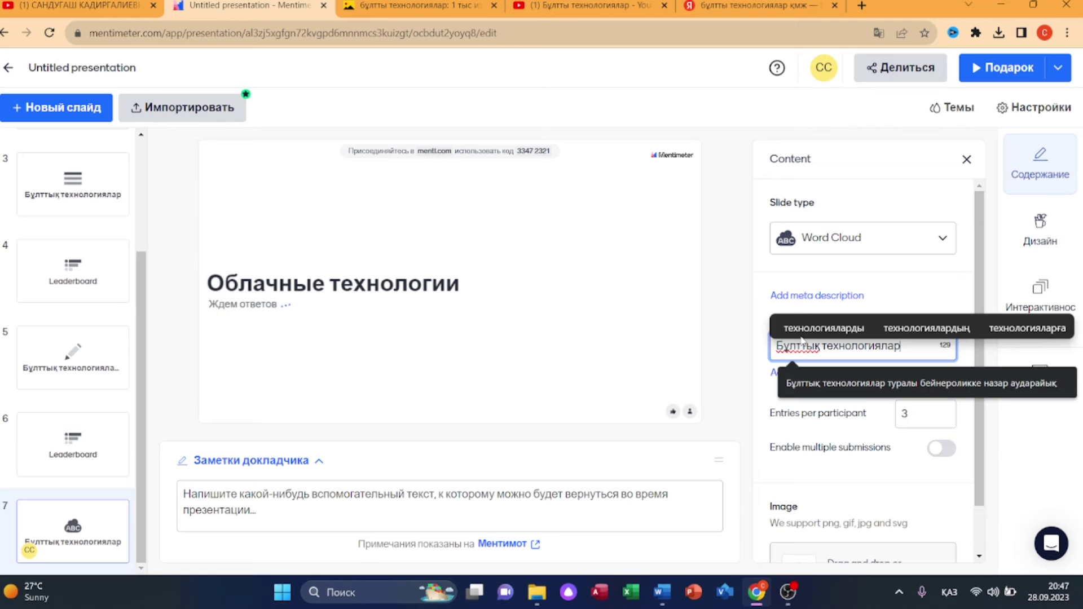
click(897, 351)
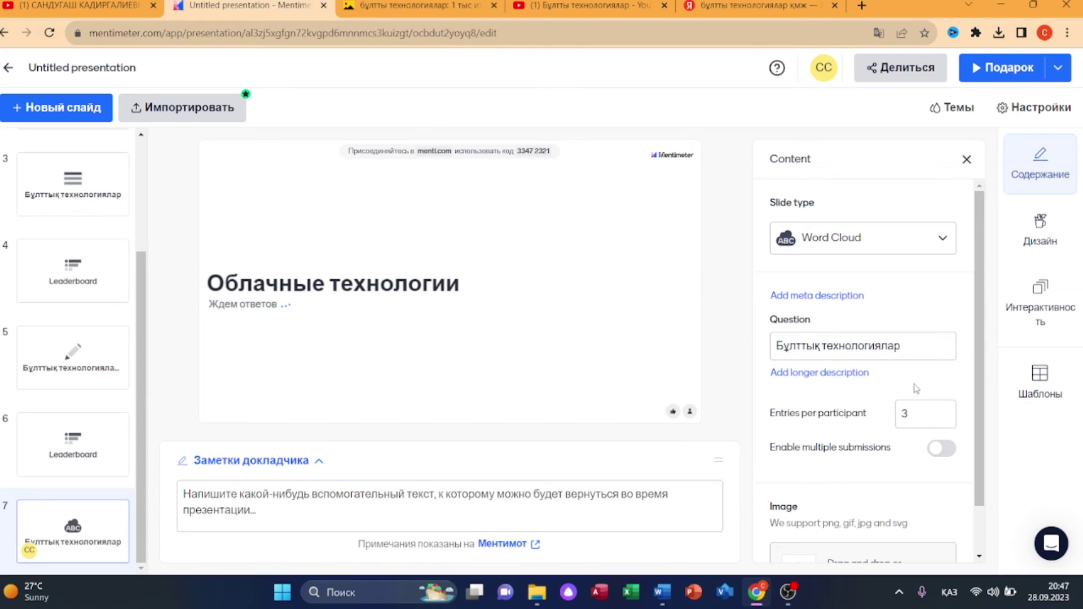
click(945, 410)
click(945, 418)
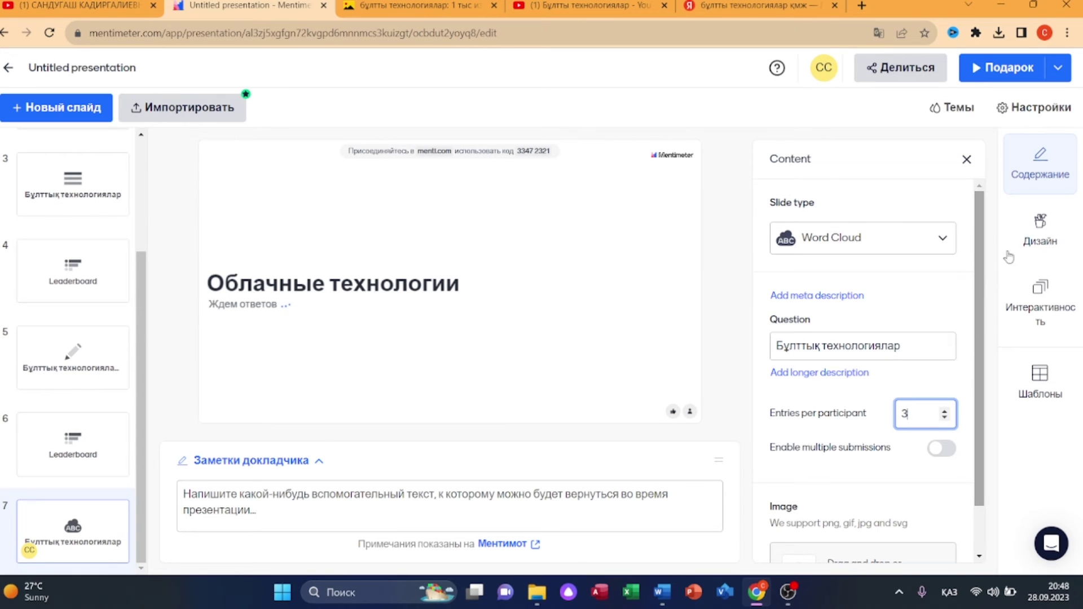
click(1040, 229)
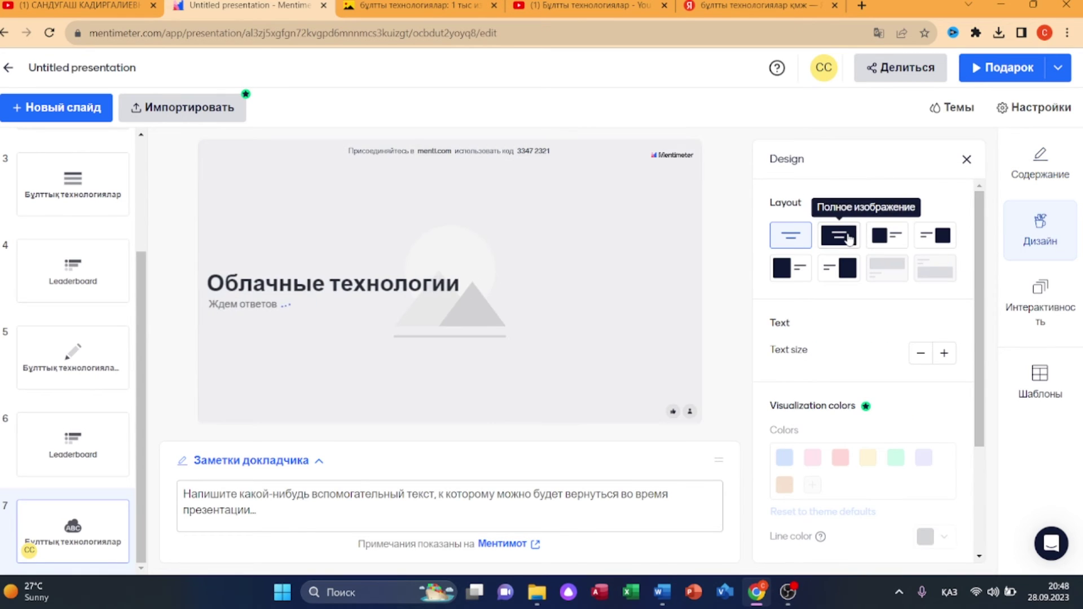
click(850, 239)
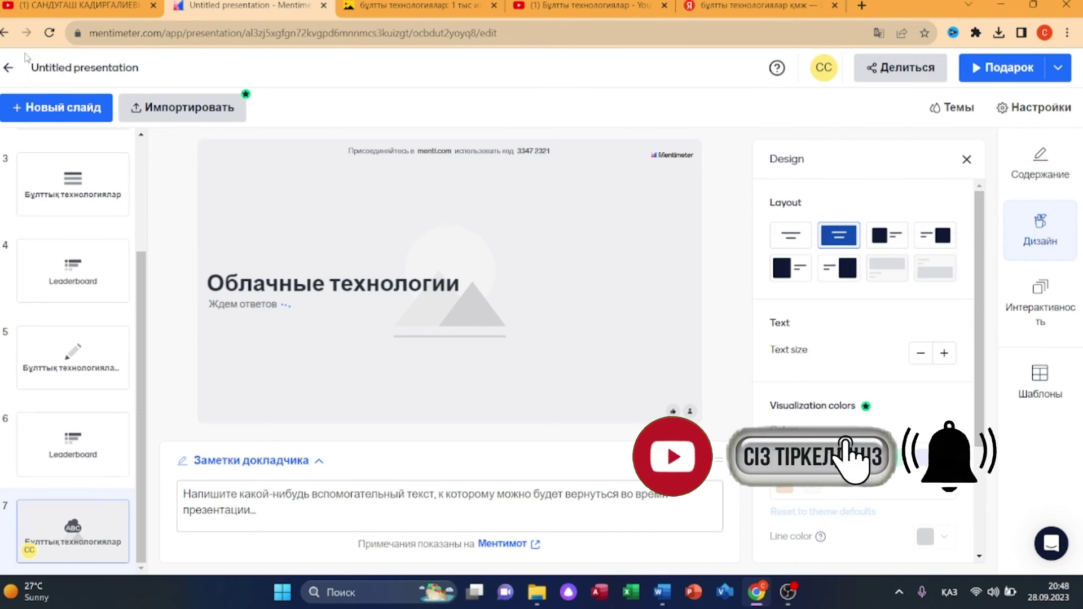
- Add a multiple-choice slide and type its question 'Бүгінгі сабақты түсін…' about today's lesson
click(56, 107)
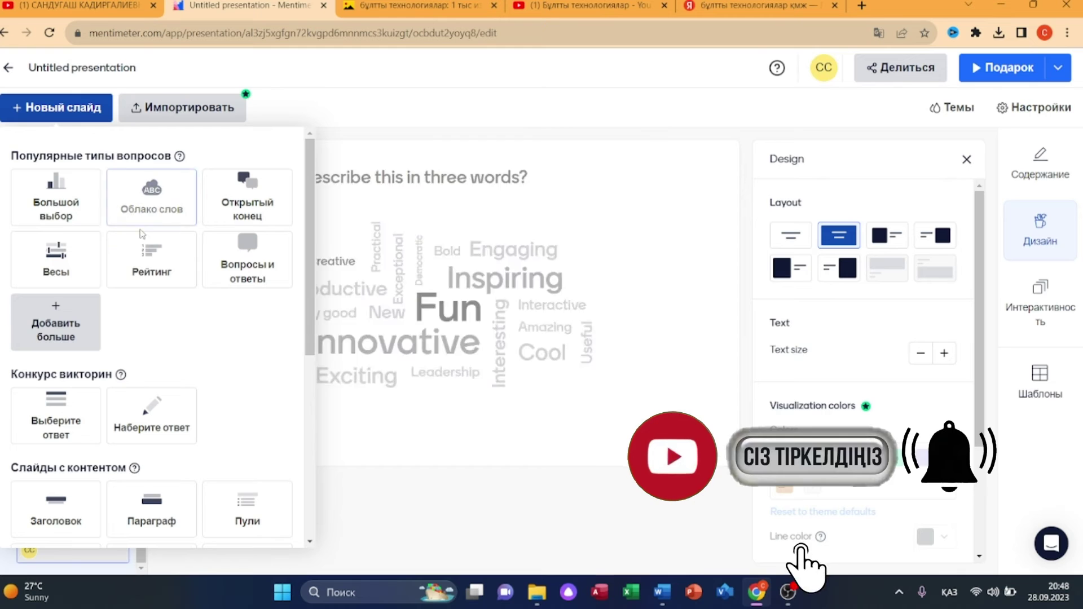
click(56, 198)
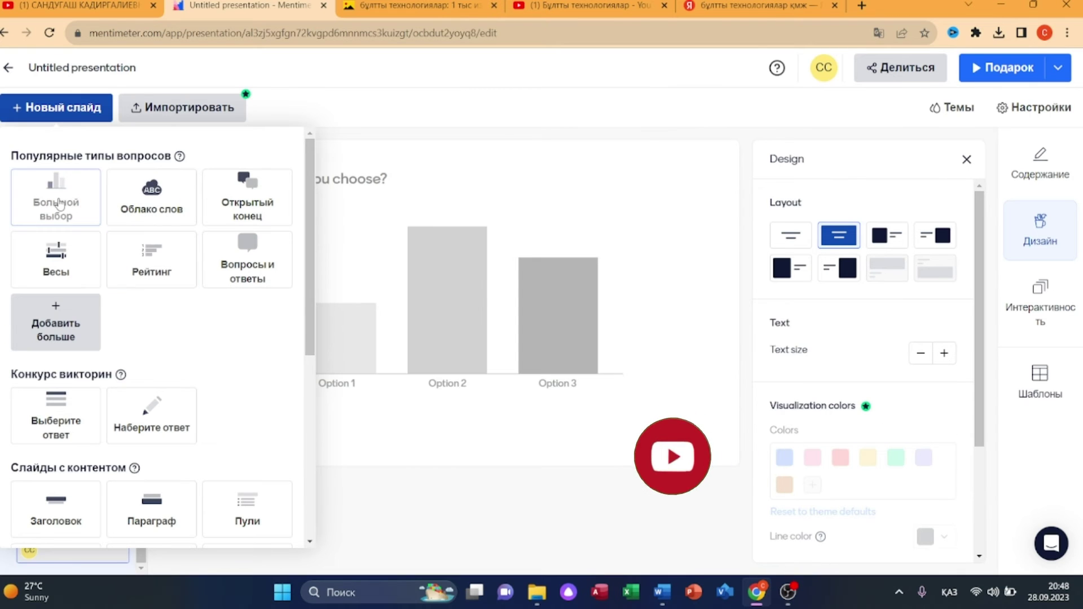
click(1005, 179)
click(874, 344)
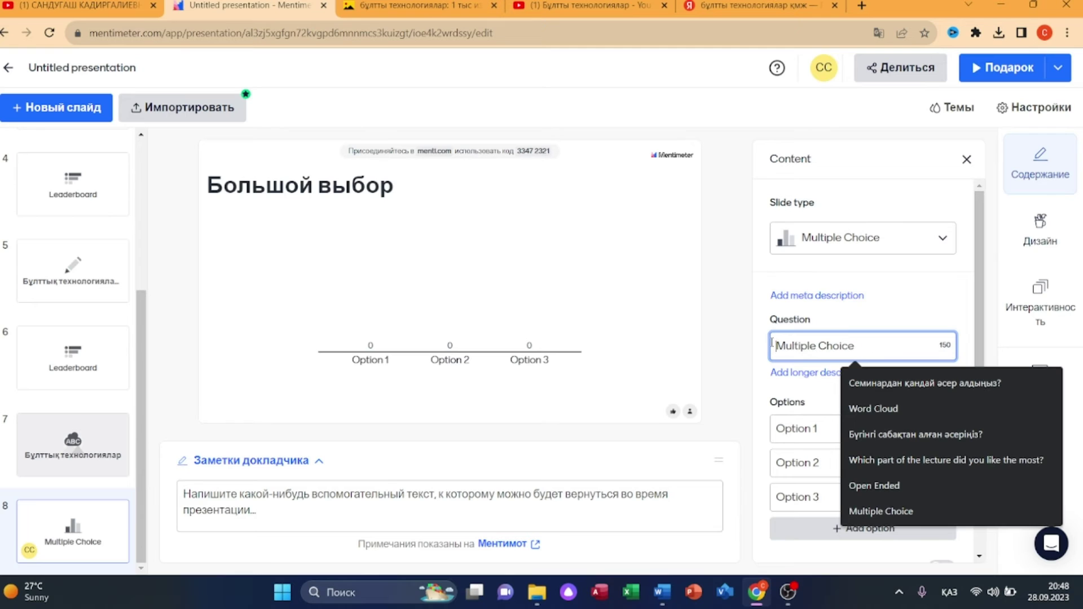
text(Бүгінгі сабақты түсіну деңгейің)
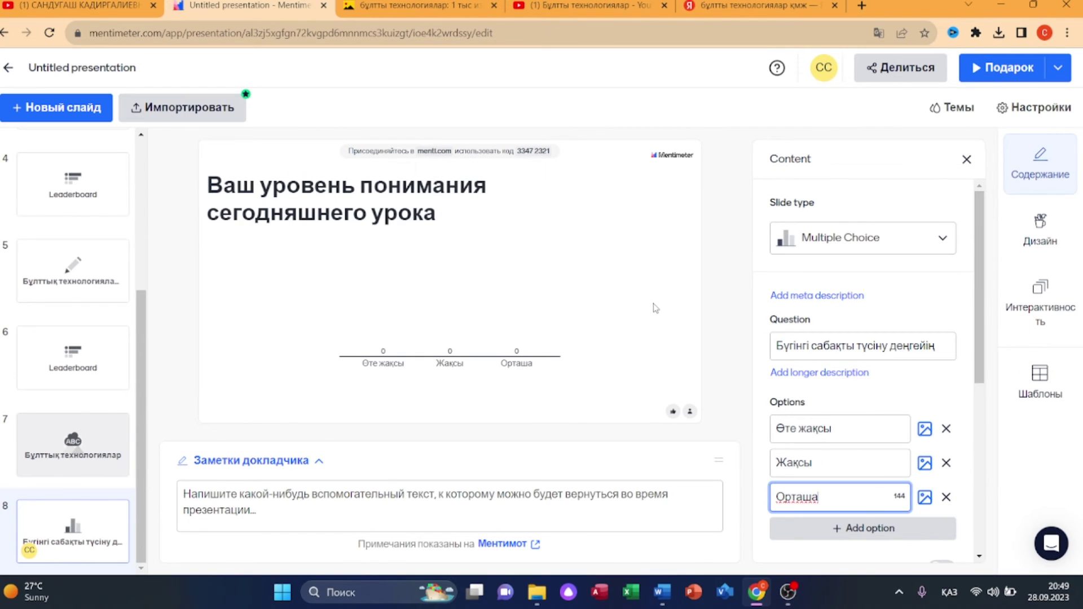
click(889, 336)
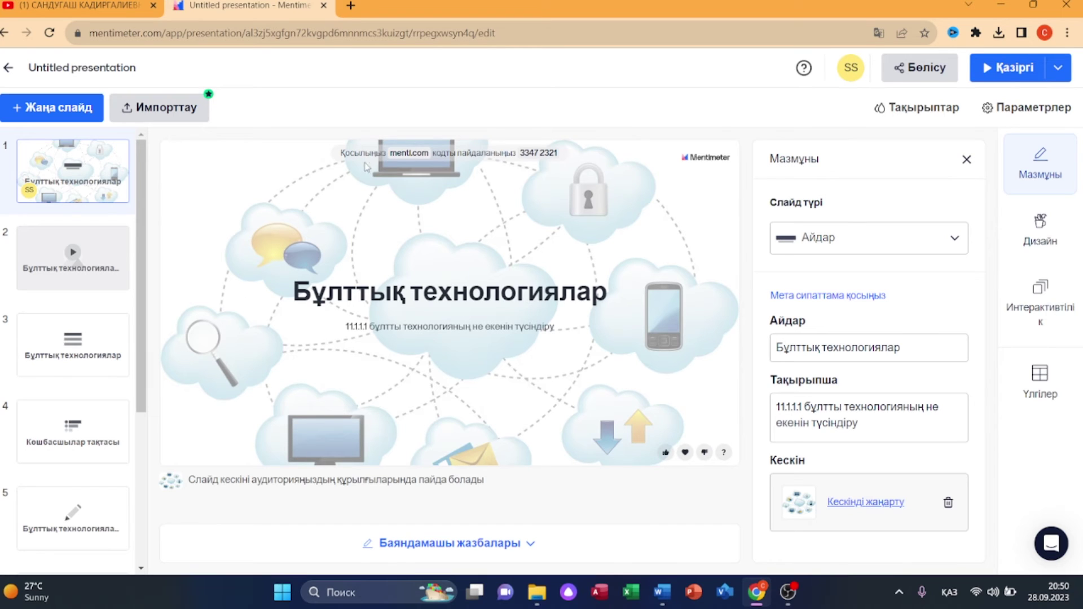
mouse_move(390, 158)
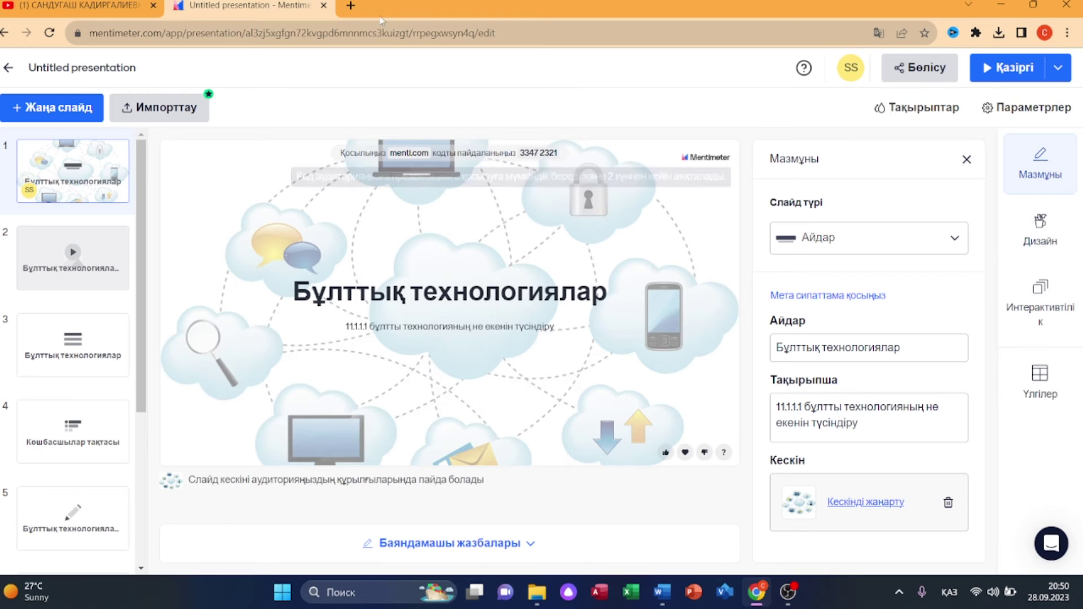
- Open menti.com in a new tab, switching the keyboard to English to search for it
click(350, 6)
click(959, 591)
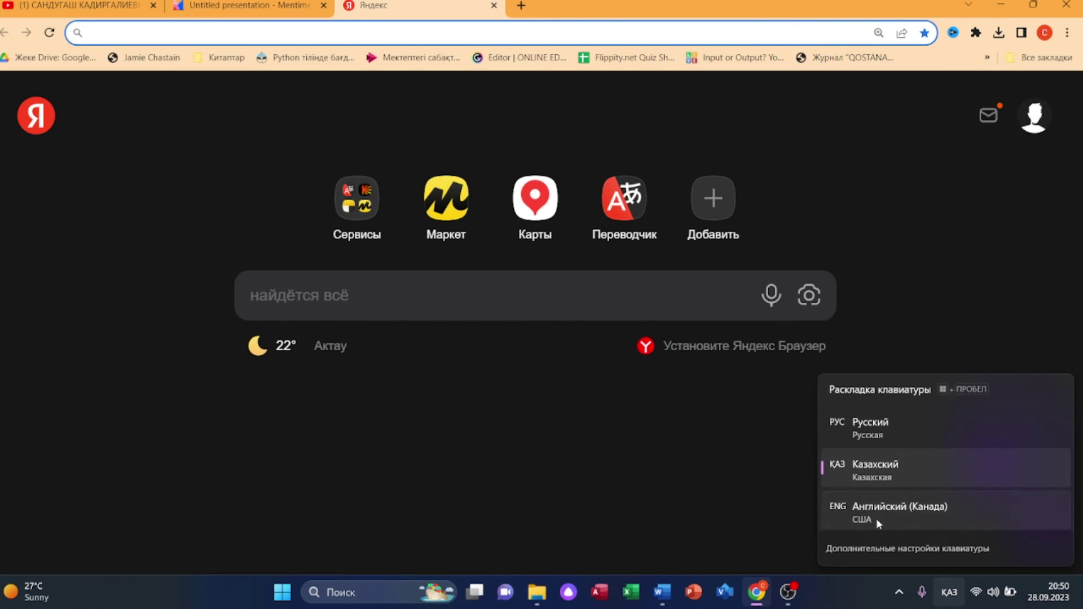
click(877, 518)
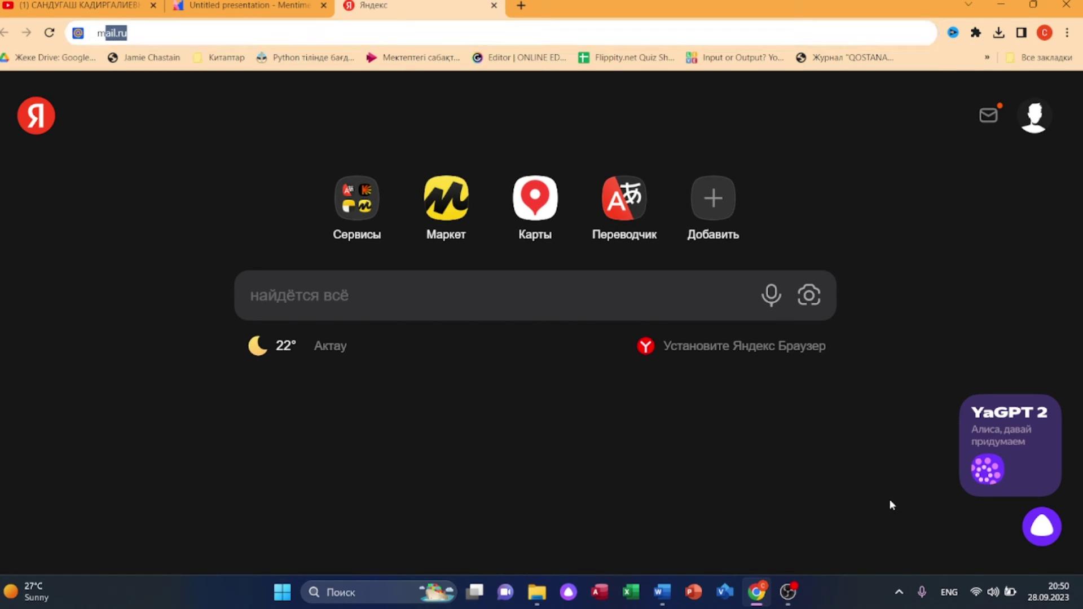
text(menti)
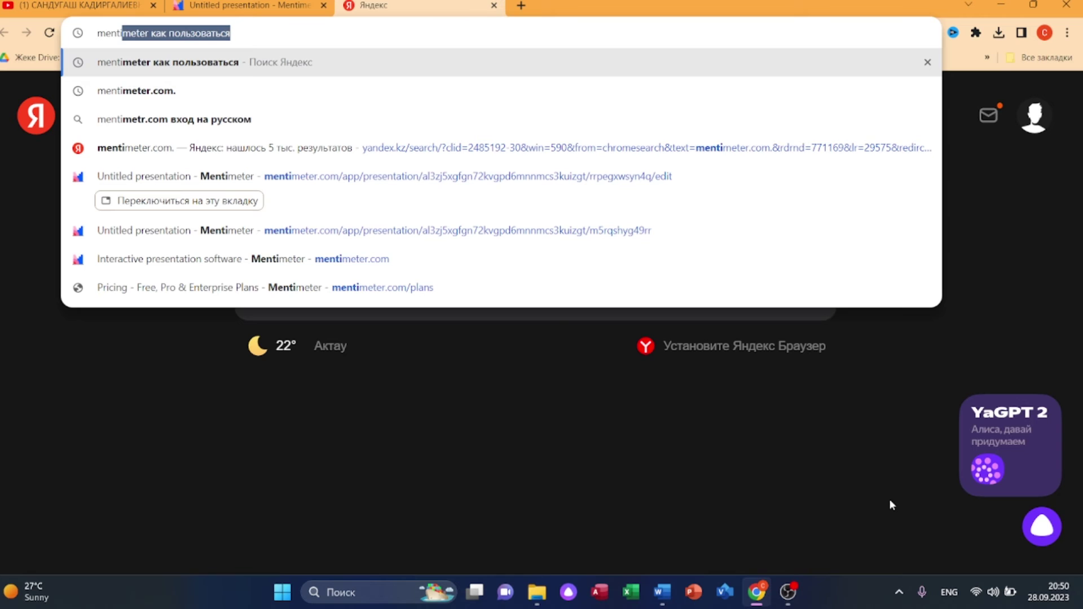
text( co)
key(Return)
click(293, 163)
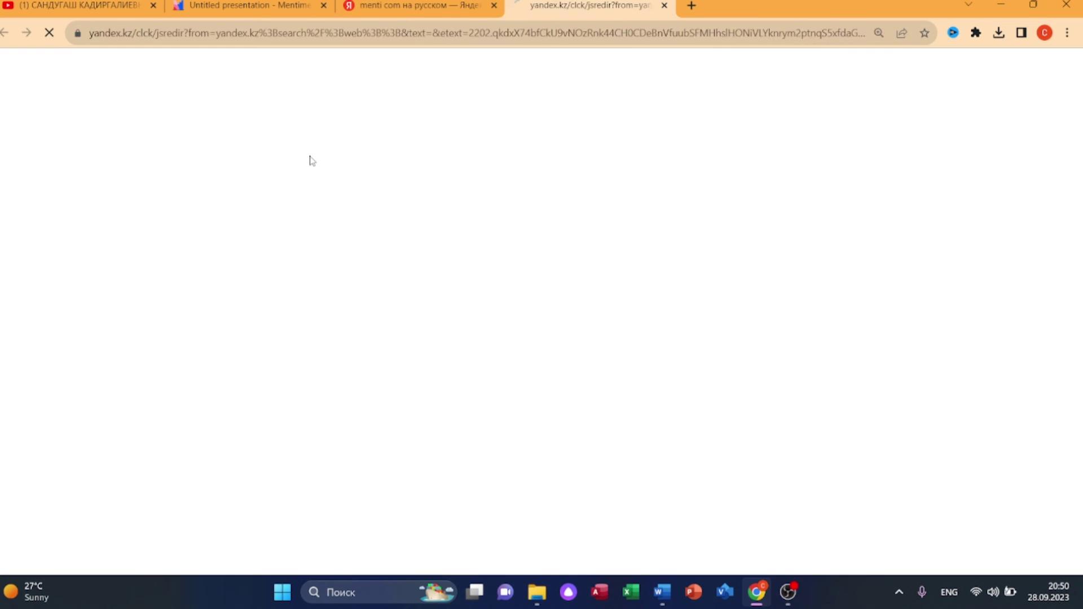
click(403, 158)
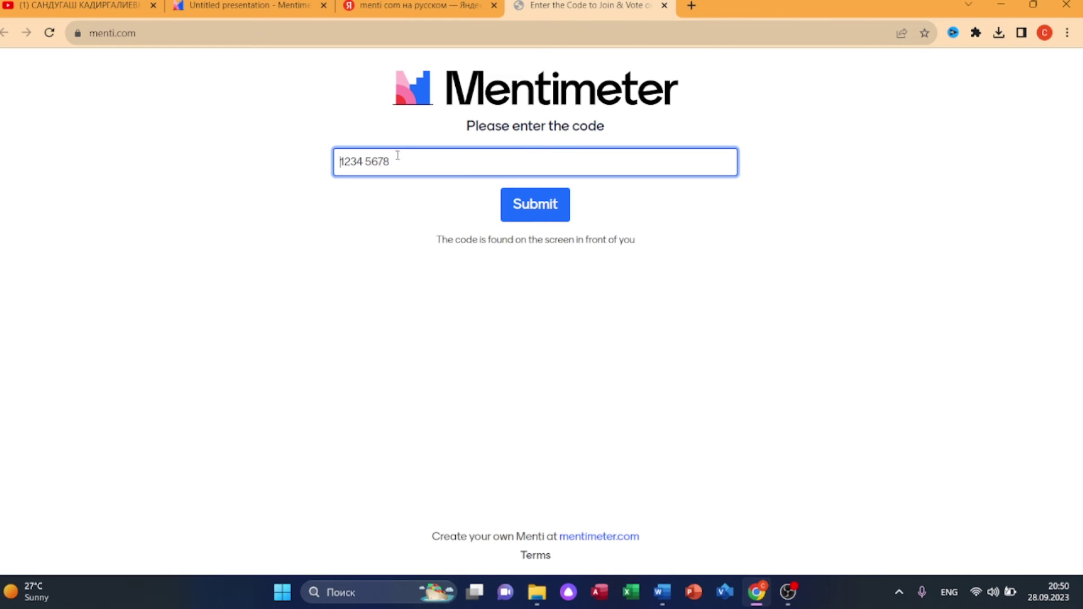
- Check the join code in the editor, then enter and submit it on menti.com
click(248, 5)
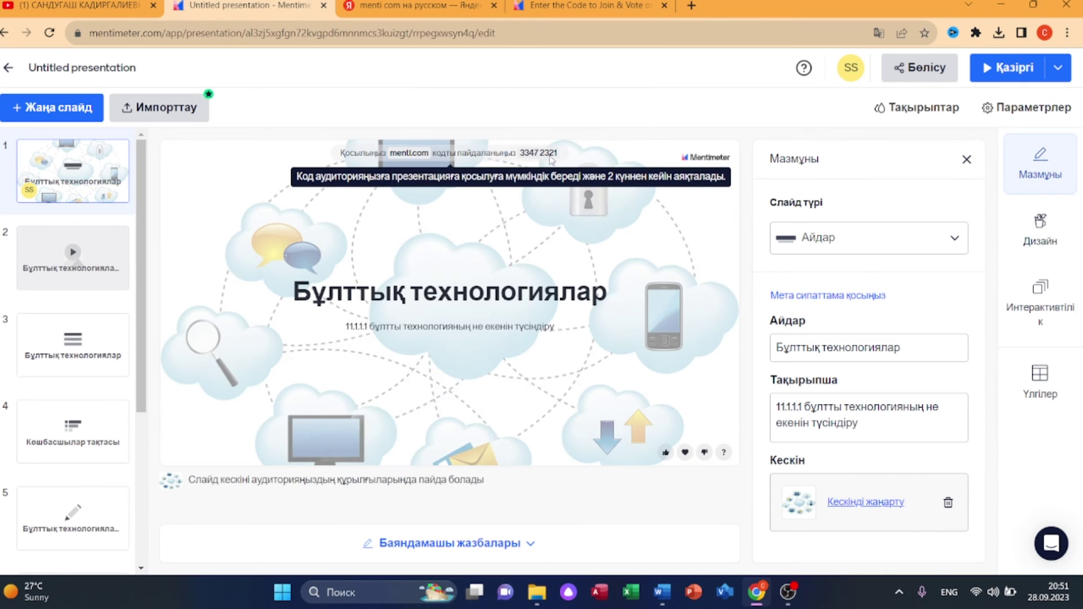
click(526, 8)
text(3347 2321)
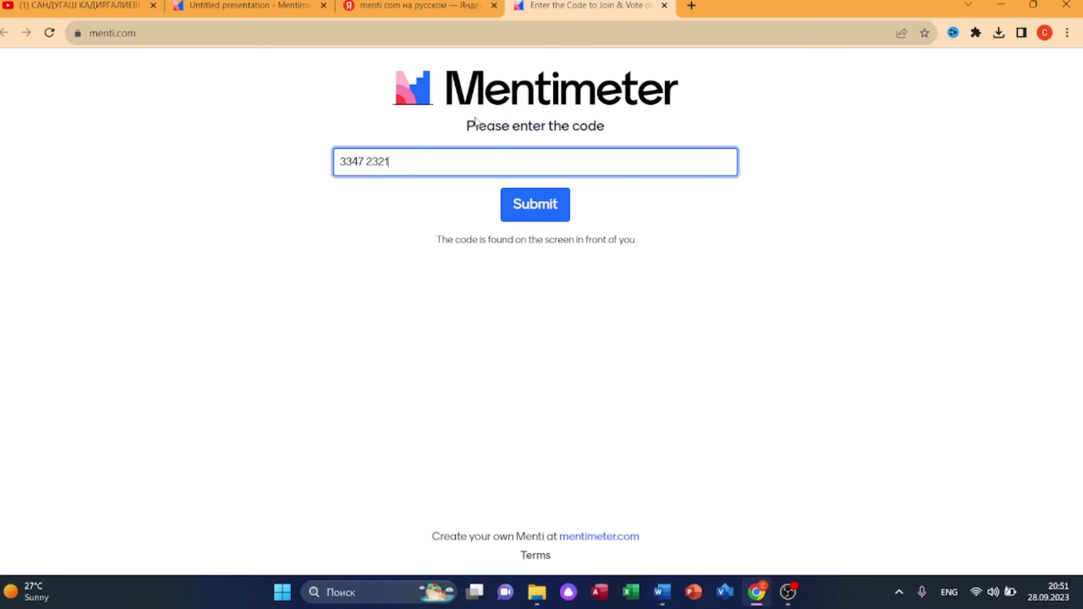
click(536, 204)
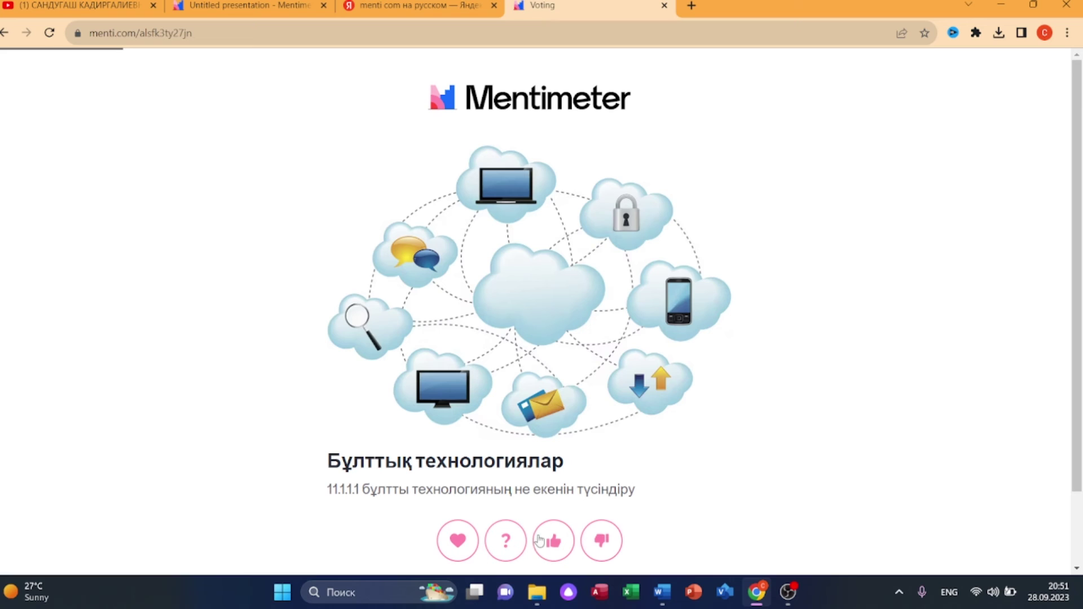
- Send heart and thumbs-up reactions to the title slide, then return to the editor tab
click(477, 551)
click(468, 547)
click(555, 541)
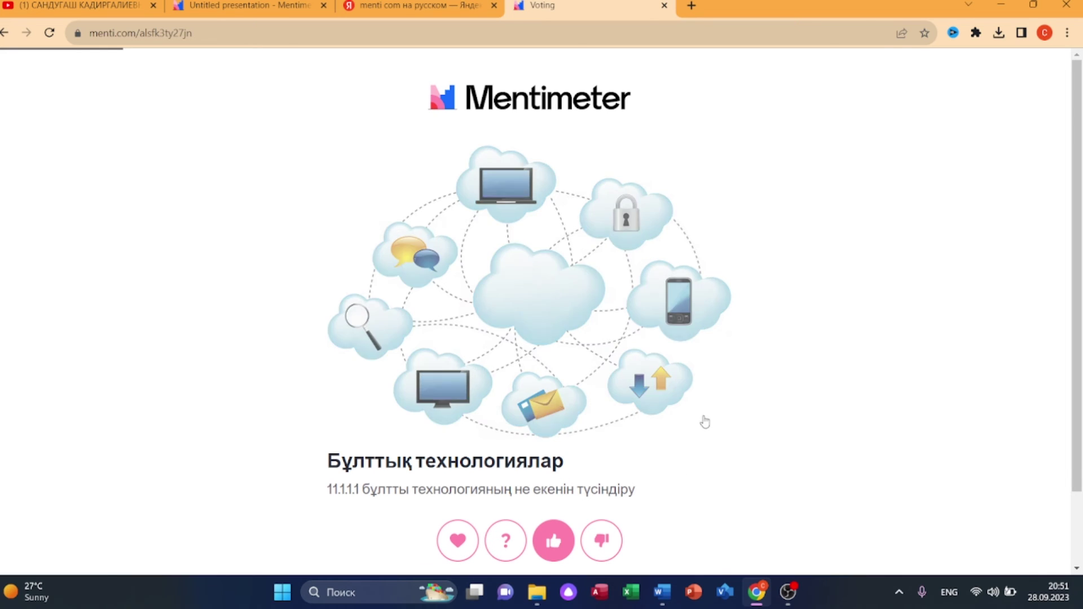
key(ctrl+minus)
key(ctrl+minus)
key(ctrl+minus)
click(481, 419)
click(225, 6)
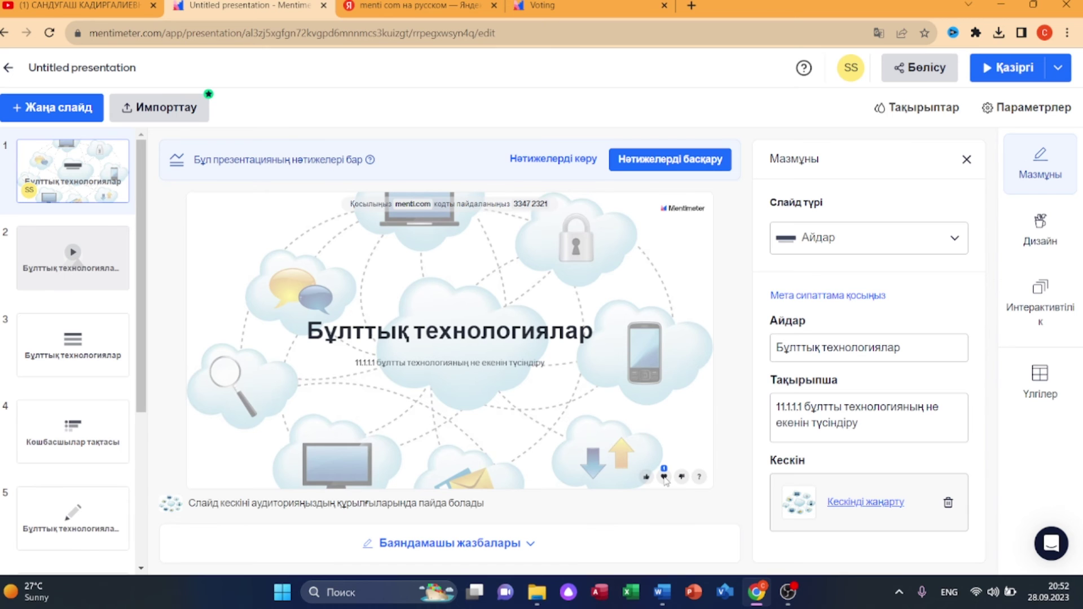
- Present full screen, advance to the video slide and play the cloud technologies video
key(ctrl+Return)
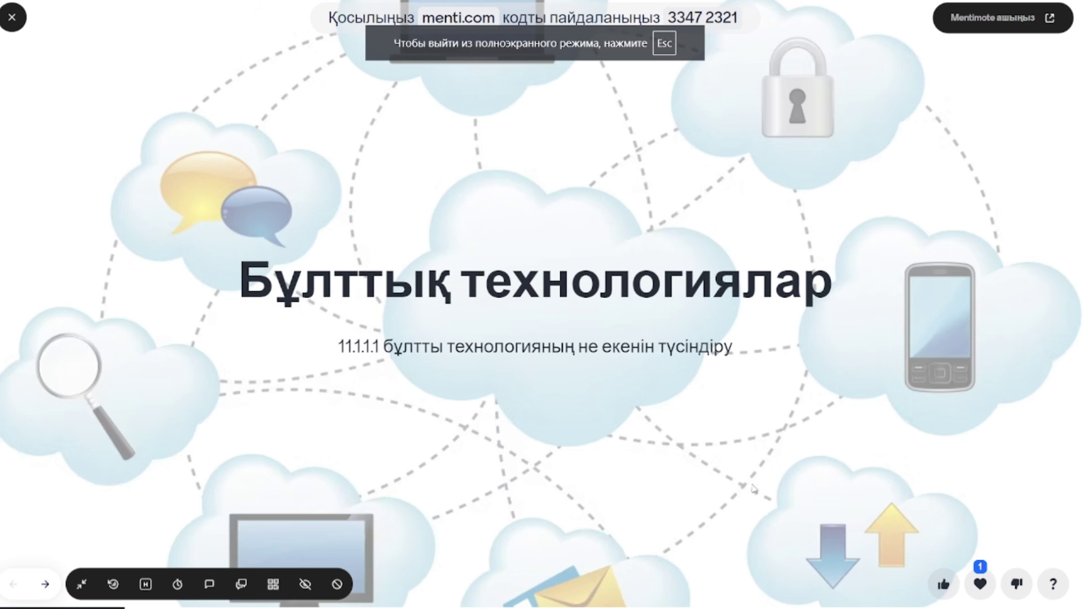
click(45, 584)
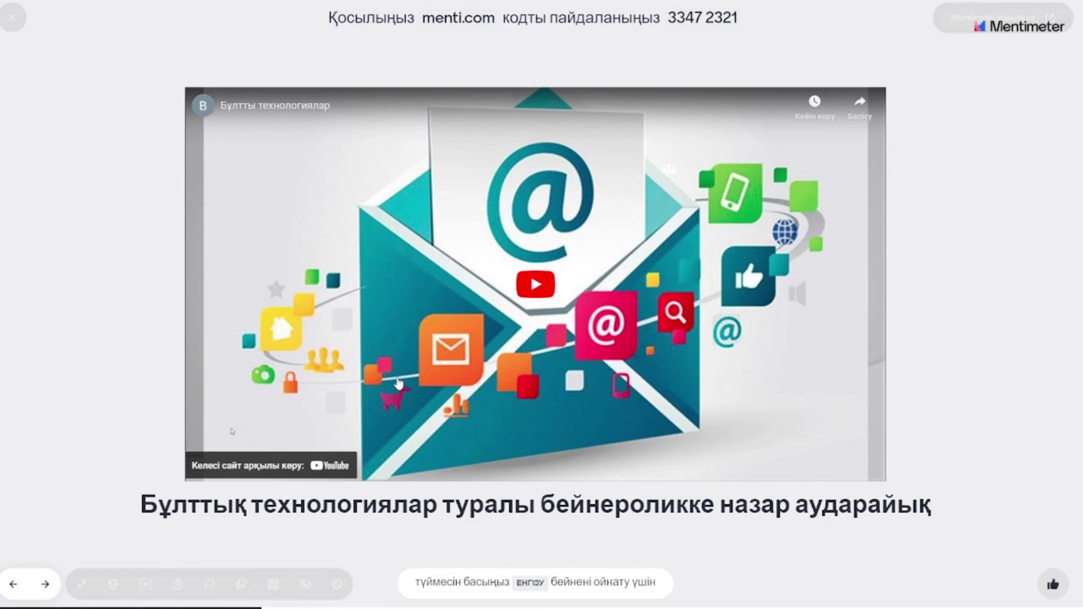
click(543, 284)
click(535, 326)
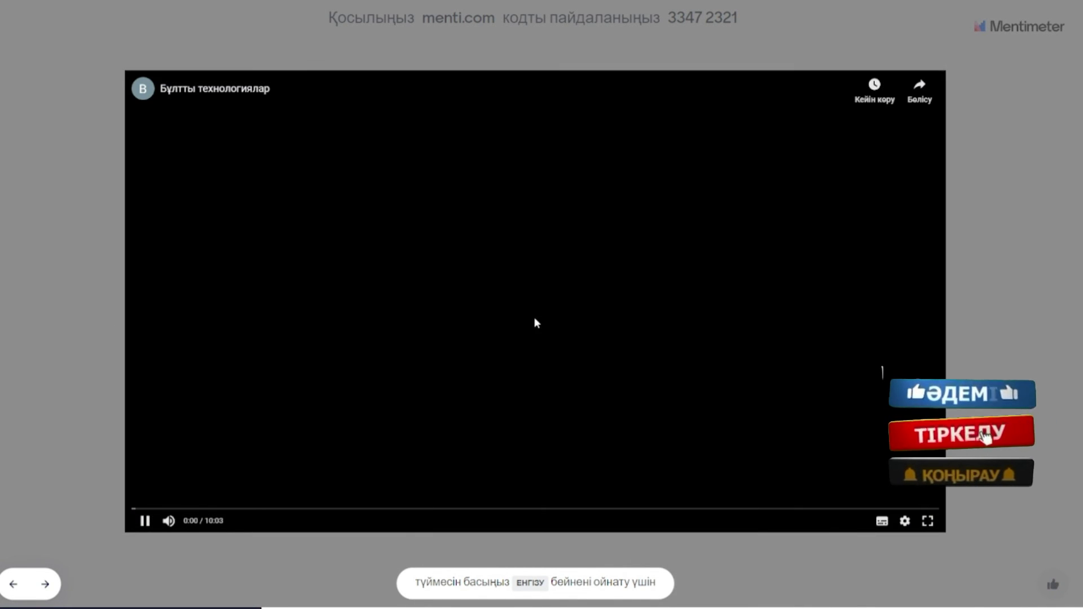
- Advance to the quiz, start its first question, and answer 'онлайн қойма' on the voting page
click(43, 582)
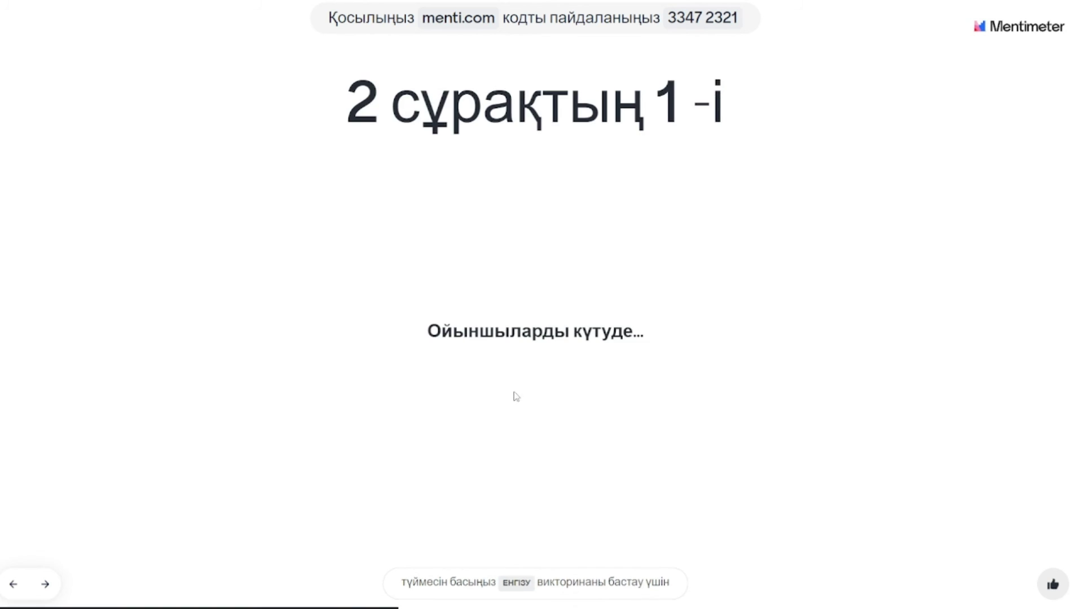
key(Return)
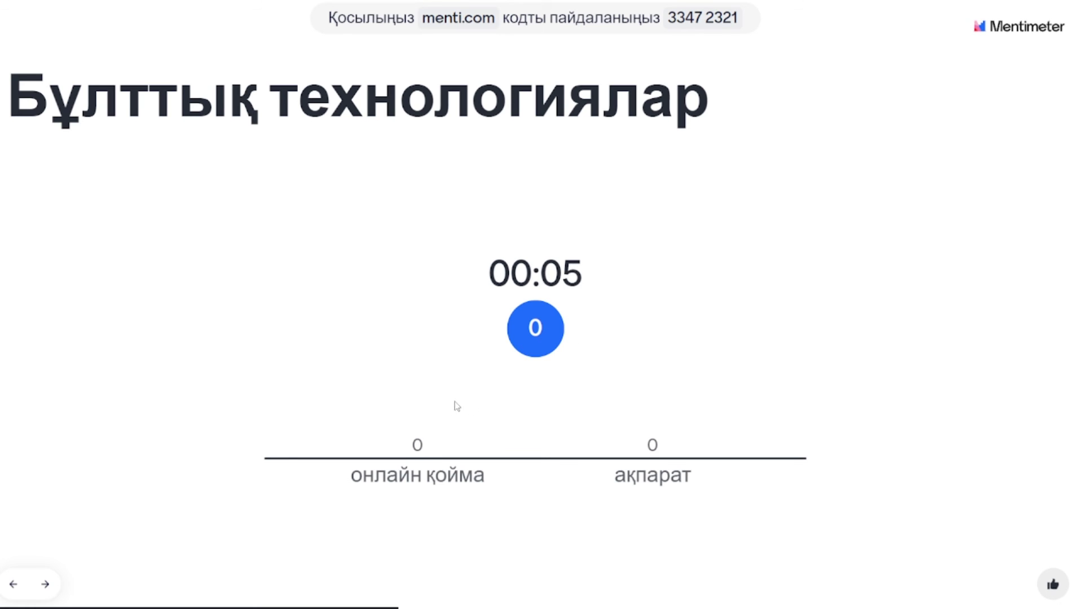
key(Escape)
click(540, 6)
click(547, 193)
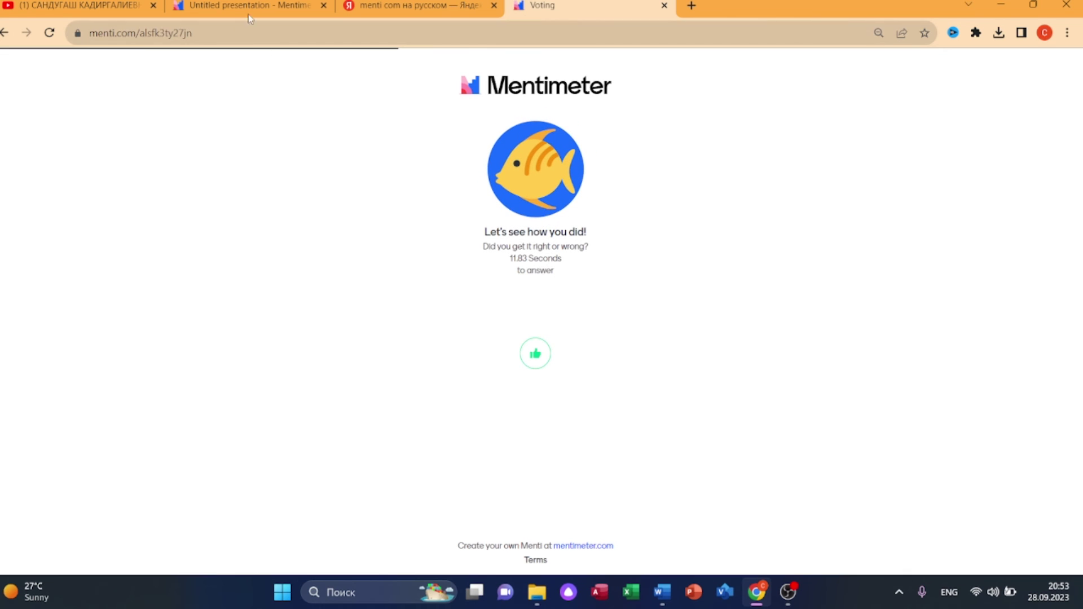